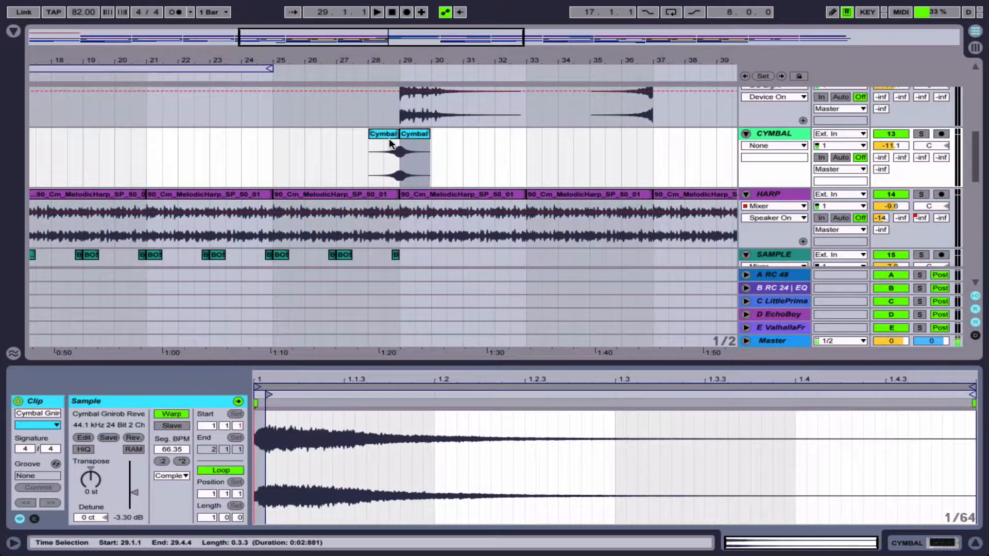
- Try reversing the second Cymbal Gnirob Reverse clip, at bar 29 on the CYMBAL track
drag(390, 60, 291, 143)
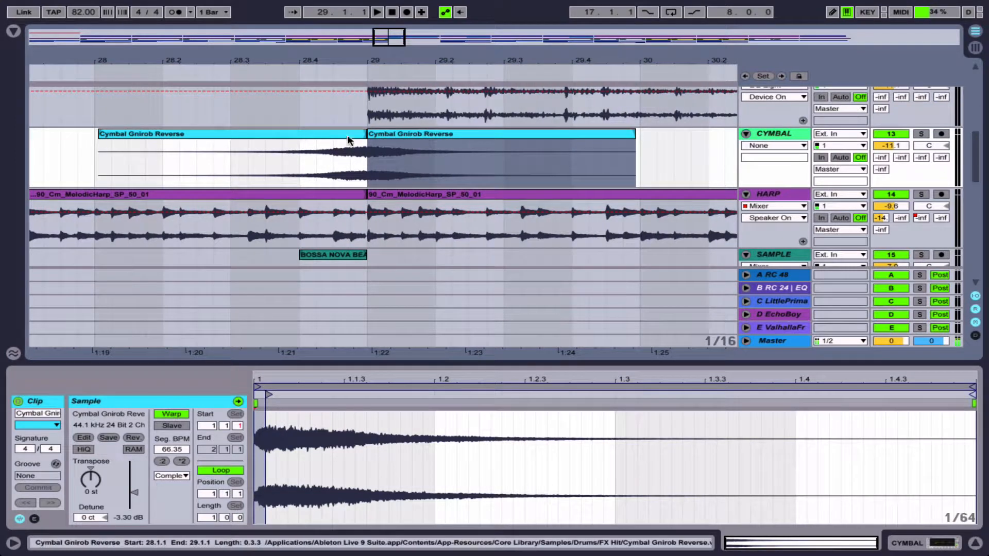
click(315, 129)
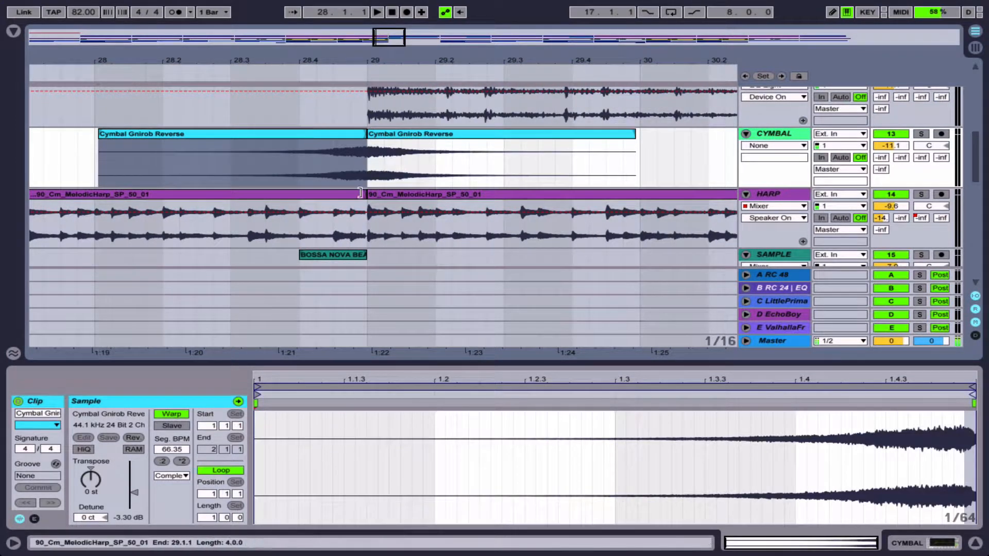
click(426, 133)
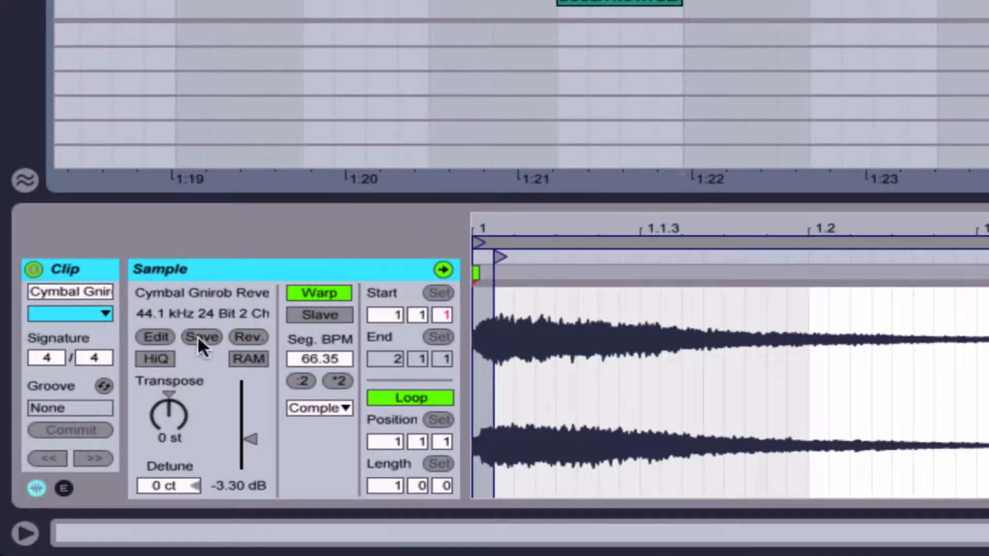
click(251, 335)
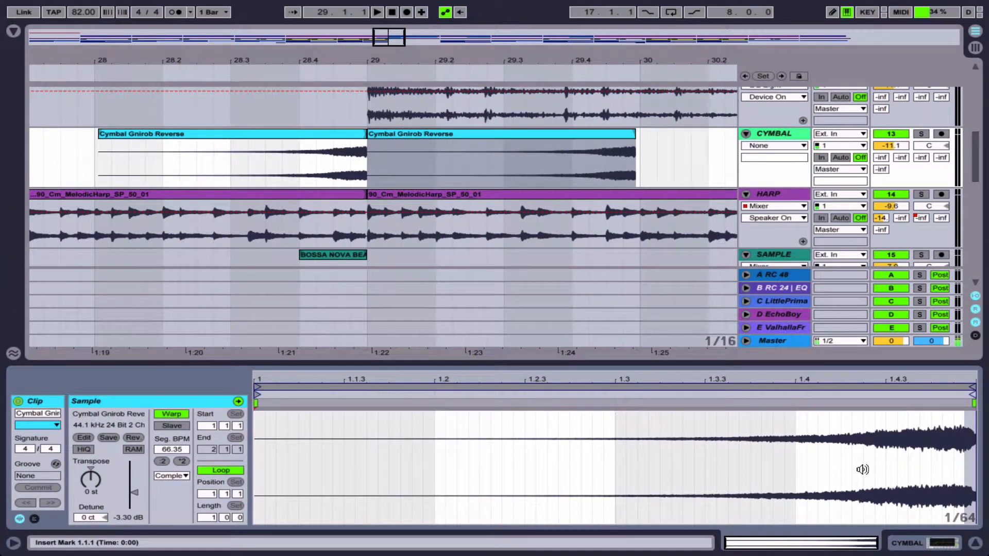
- Play the two cymbal clips from bar 28 with the CYMBAL track soloed, ending with playback stopped and solo off
click(923, 132)
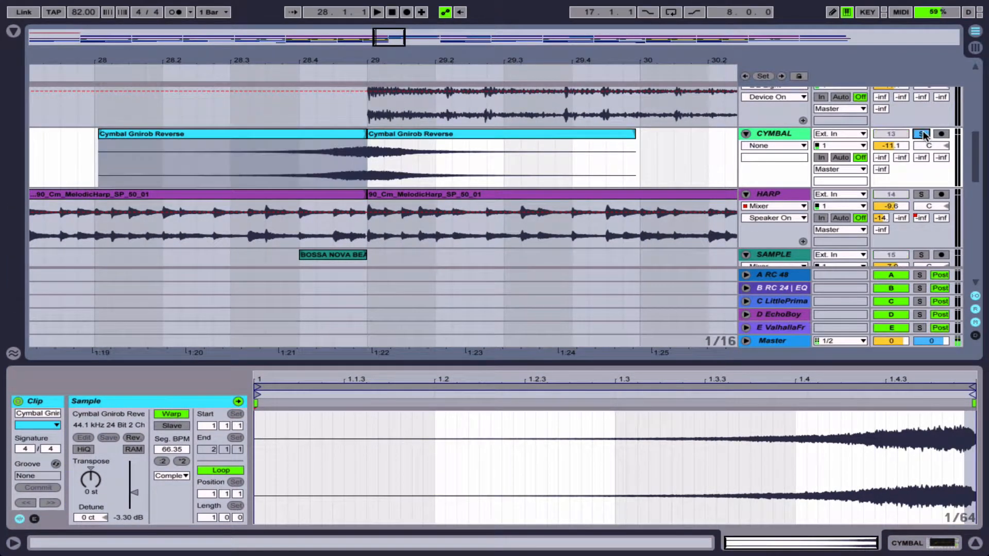
key(space)
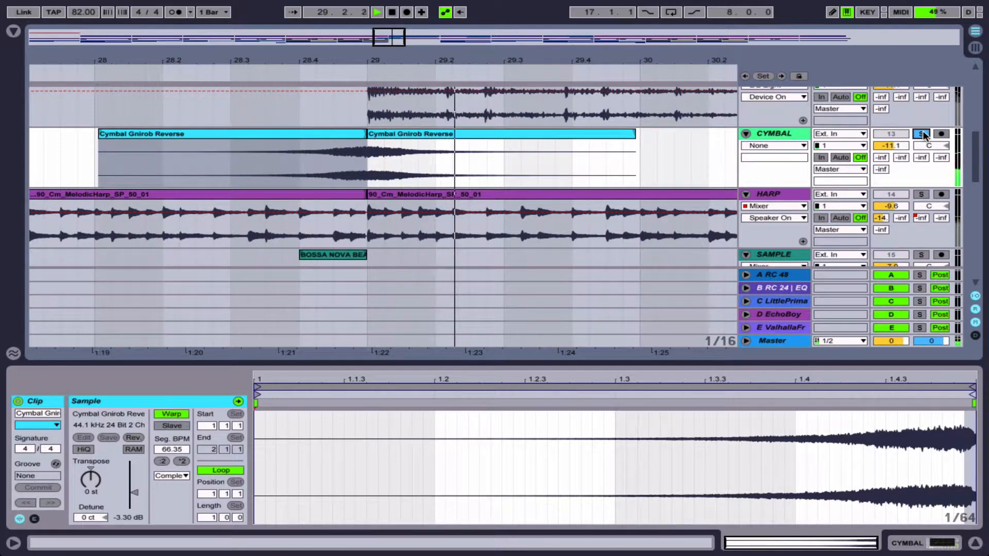
key(space)
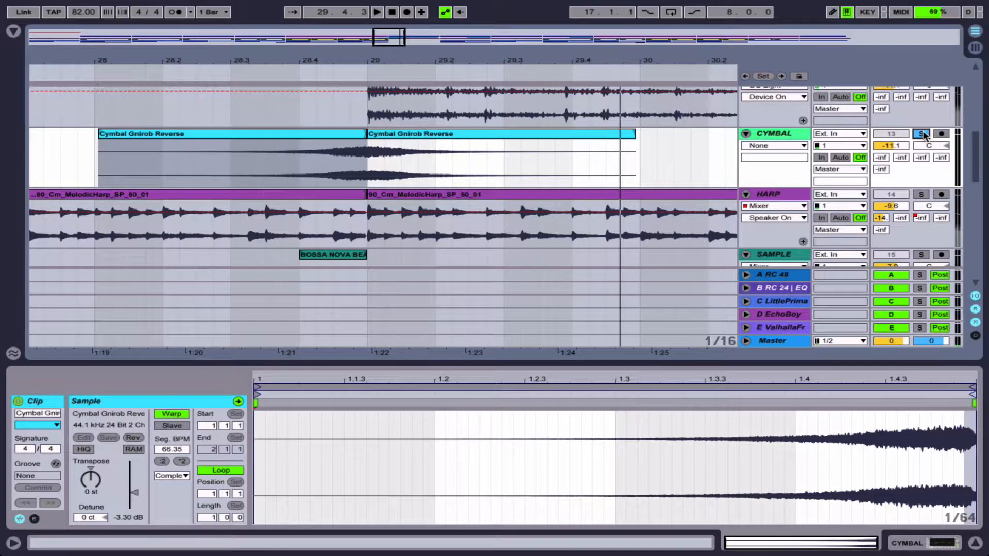
click(922, 133)
- Play the full arrangement from bar 27 through the cymbal transition and stop shortly after bar 30
drag(260, 60, 262, 15)
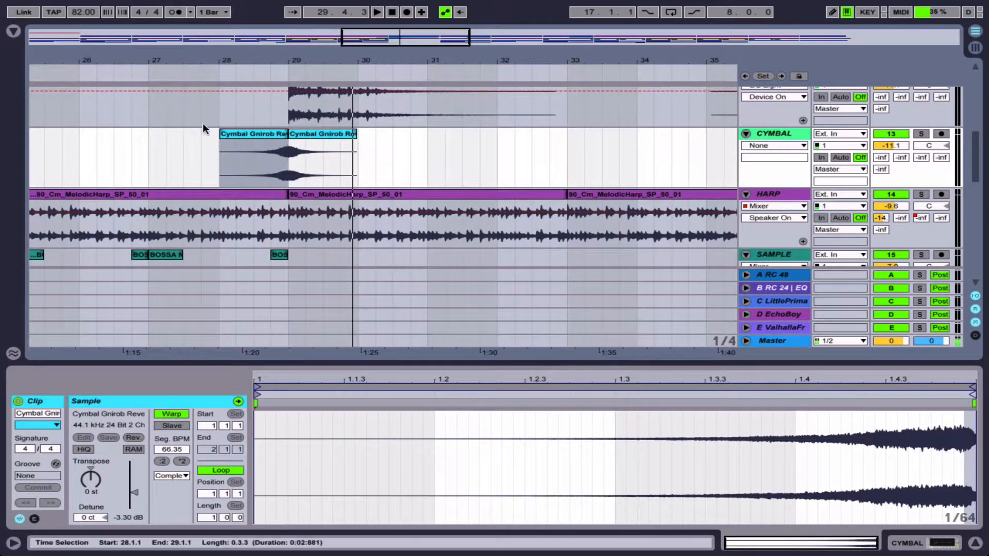
click(151, 138)
key(space)
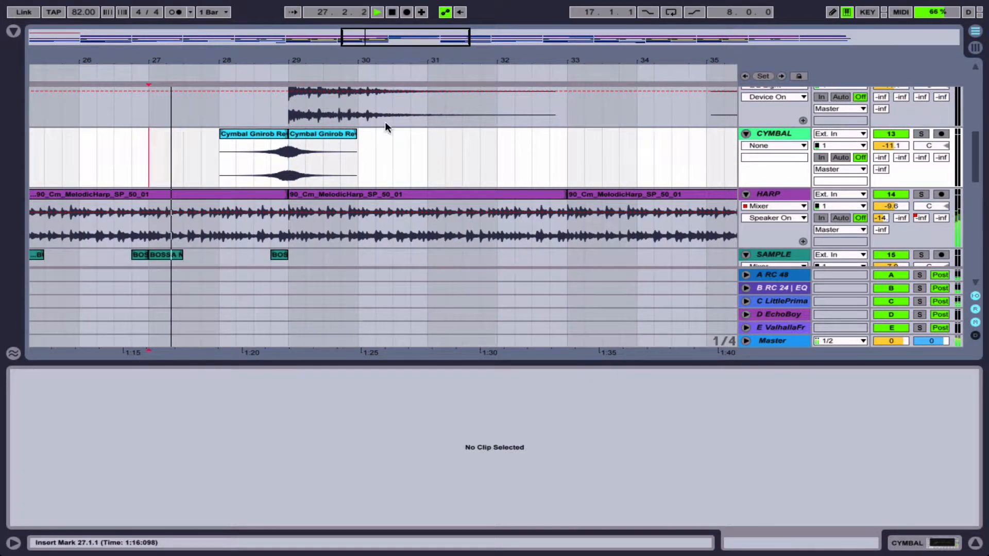
drag(382, 59, 383, 47)
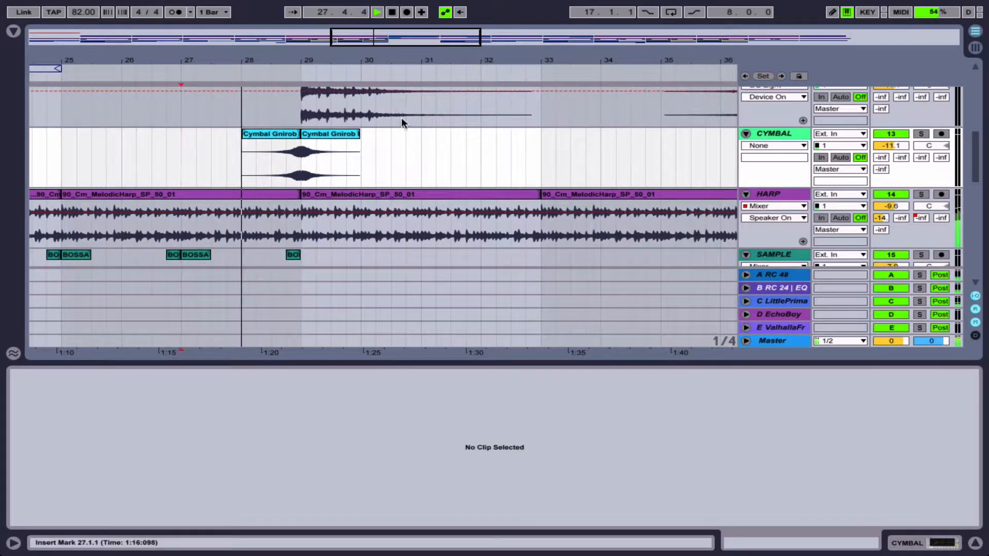
scroll(402, 119, up, 2)
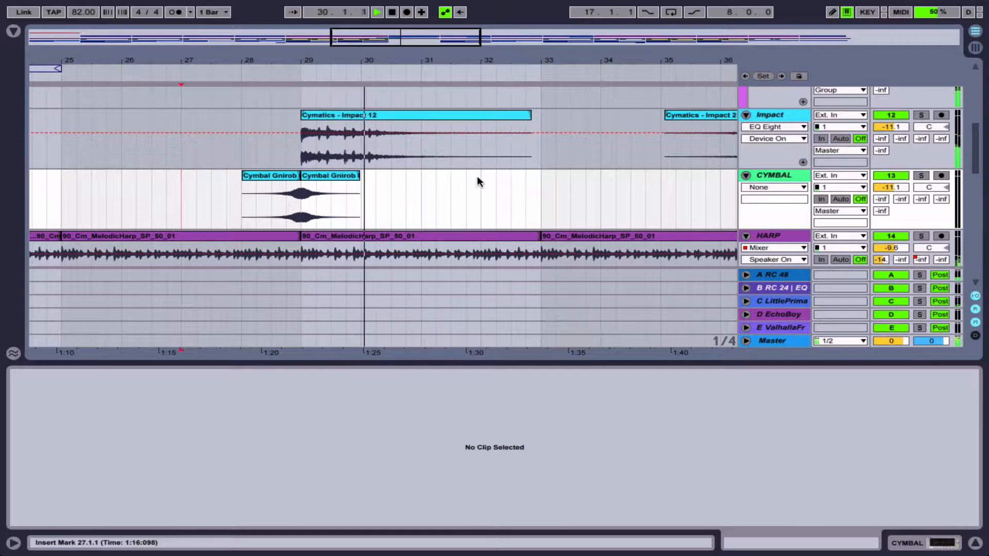
key(space)
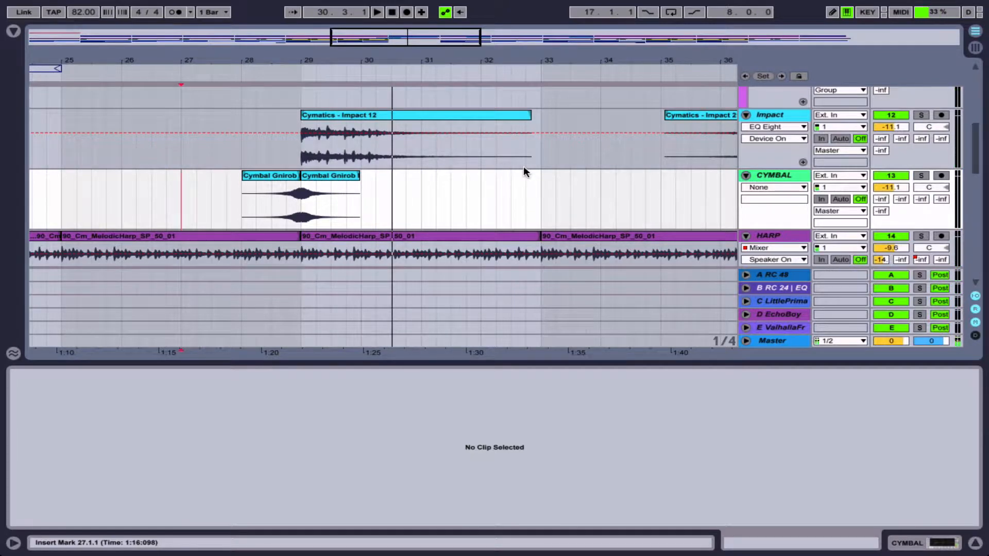
- Compare the Cymatics - Impact 12 clip at bar 29 with the Impact 21 clip at bar 35 on the Impact track
click(370, 113)
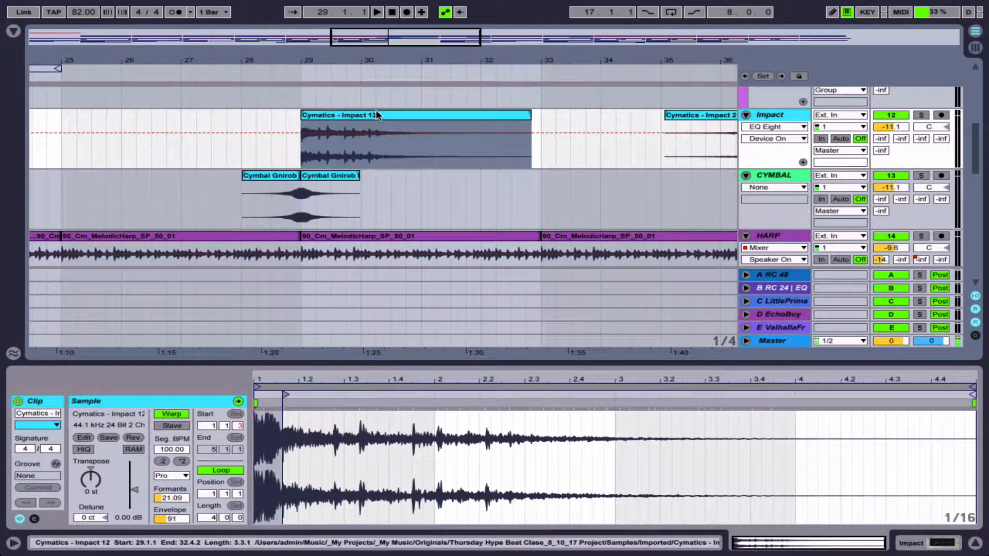
scroll(376, 110, right, 5)
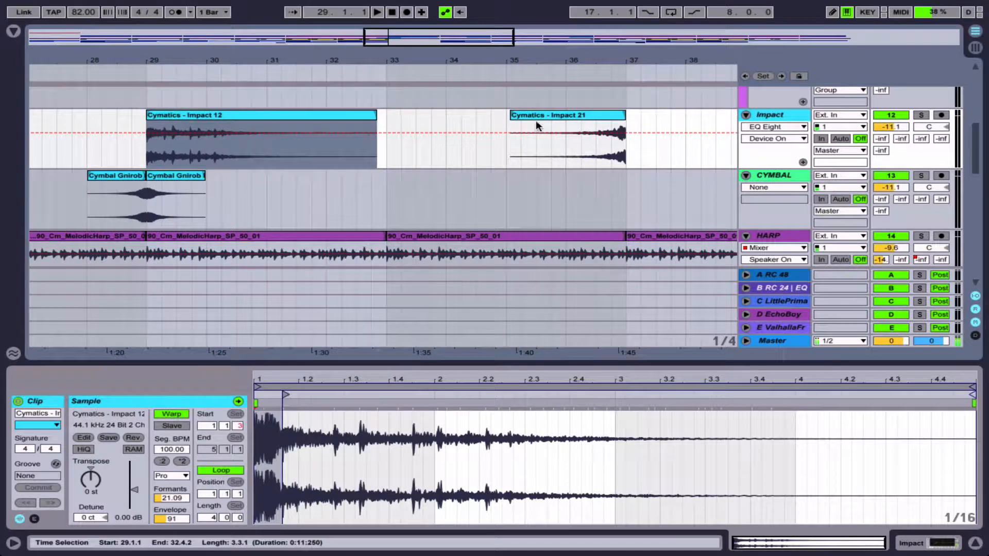
click(573, 114)
drag(566, 61, 562, 160)
scroll(562, 161, right, 3)
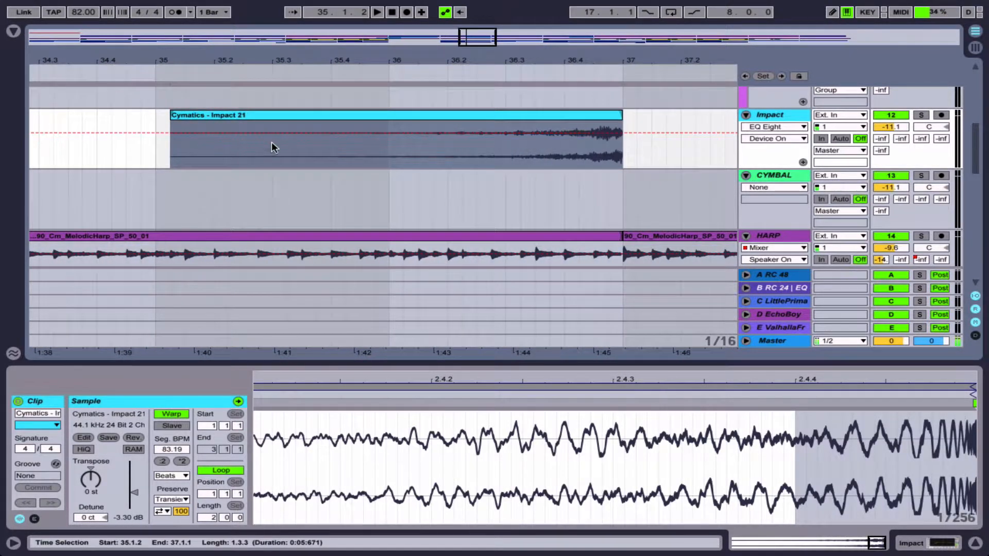
drag(274, 56, 274, 8)
click(85, 115)
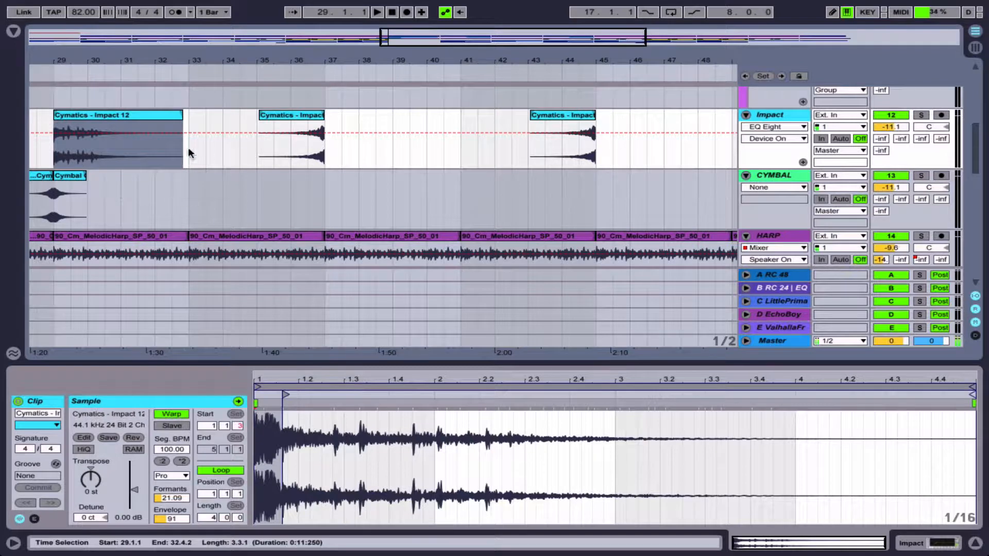
click(295, 115)
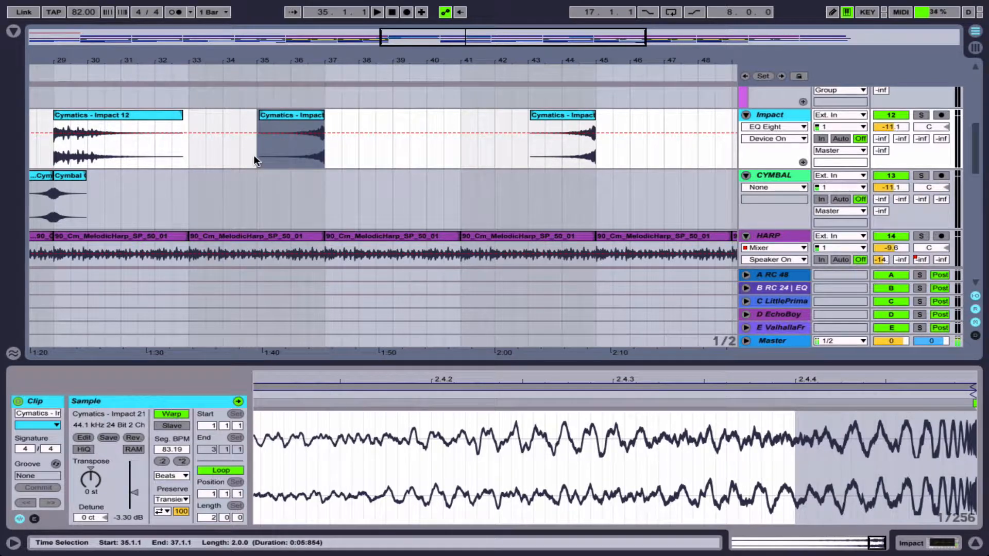
- Play the arrangement from bar 33 through the end of the Impact 21 clip, stopping after bar 37
scroll(203, 181, left, 3)
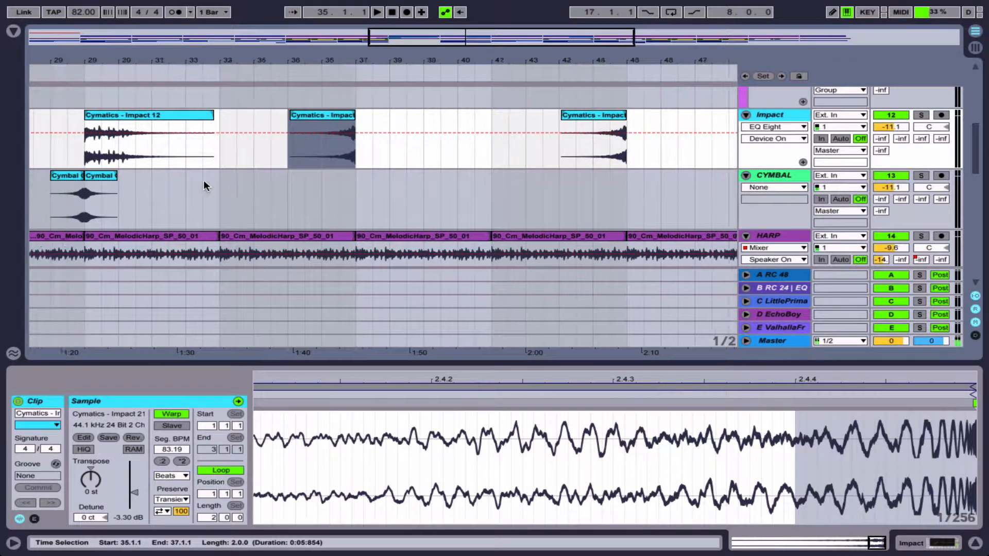
click(295, 152)
key(space)
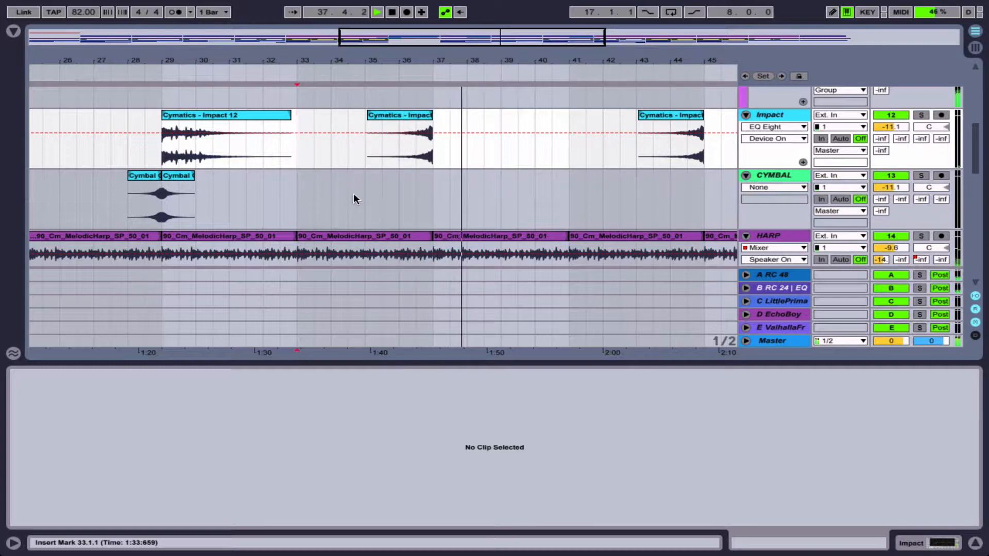
key(space)
- Examine the HARP track's EQ Eight 8 Frequency A automation across the clip from bar 33 to 37
click(316, 225)
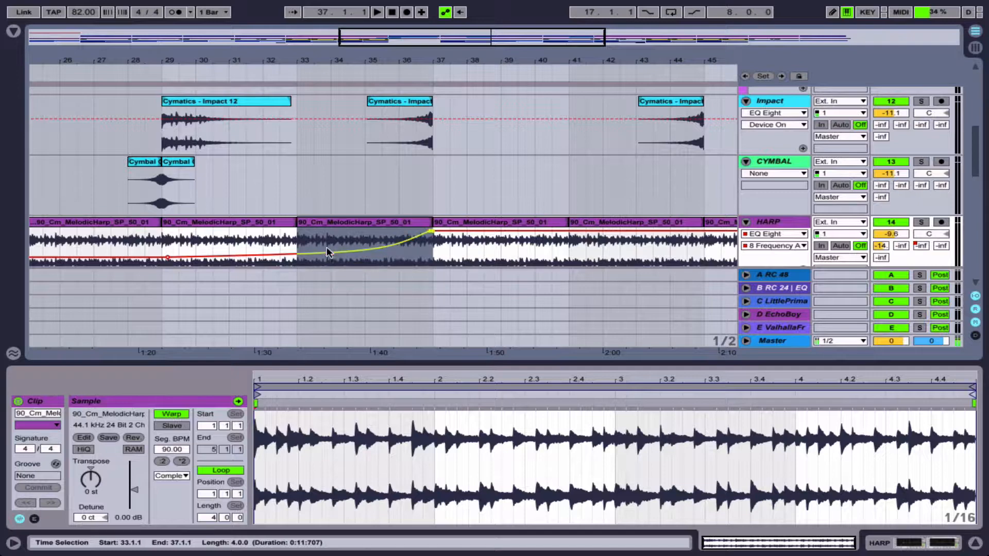
click(440, 249)
- Play the arrangement from the Impact 21 clip at bar 43 and stop in bar 46
click(373, 109)
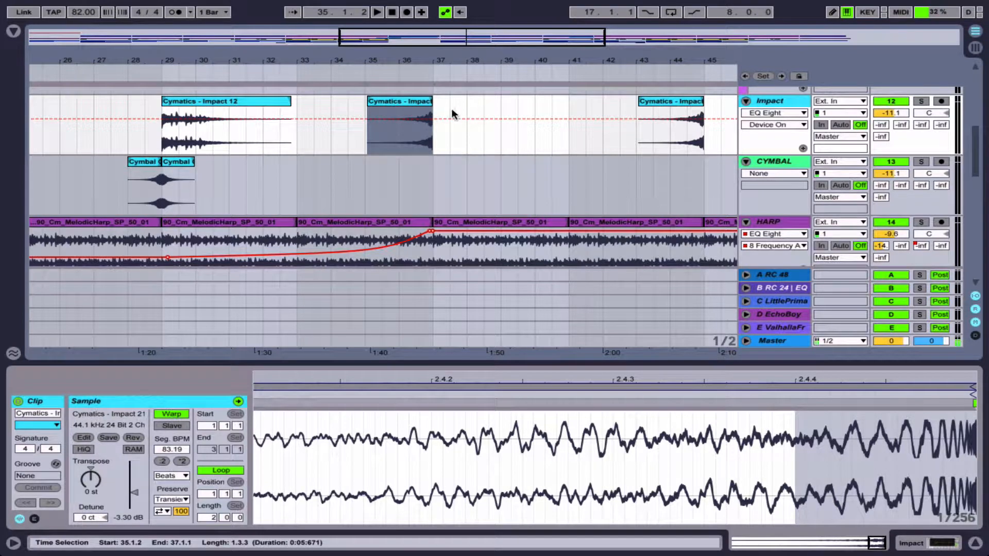
scroll(468, 119, right, 5)
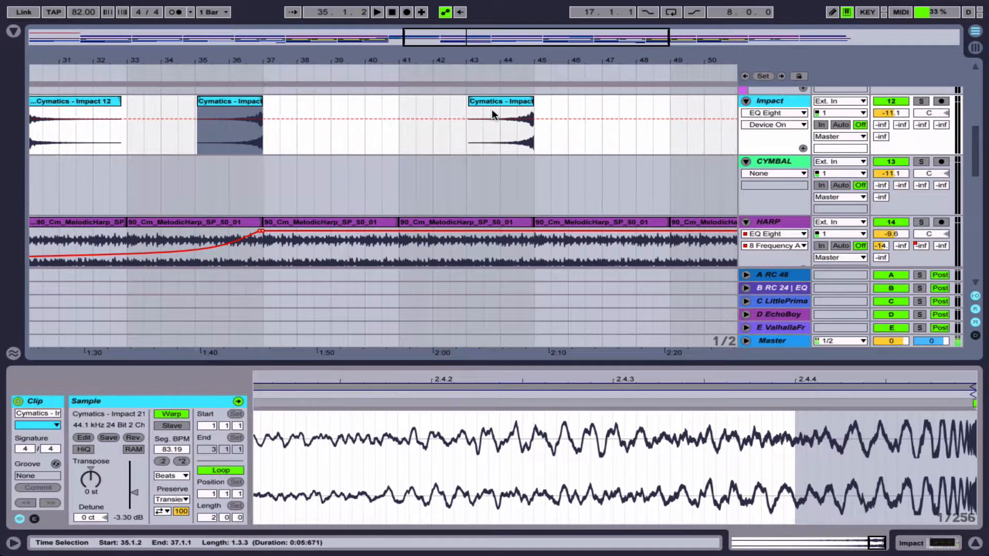
click(496, 103)
scroll(497, 108, right, 4)
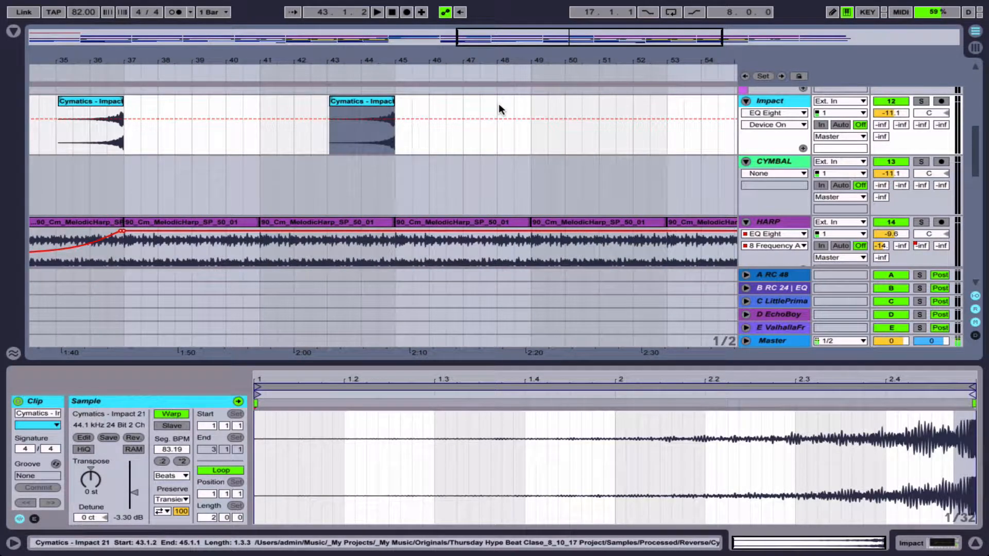
key(space)
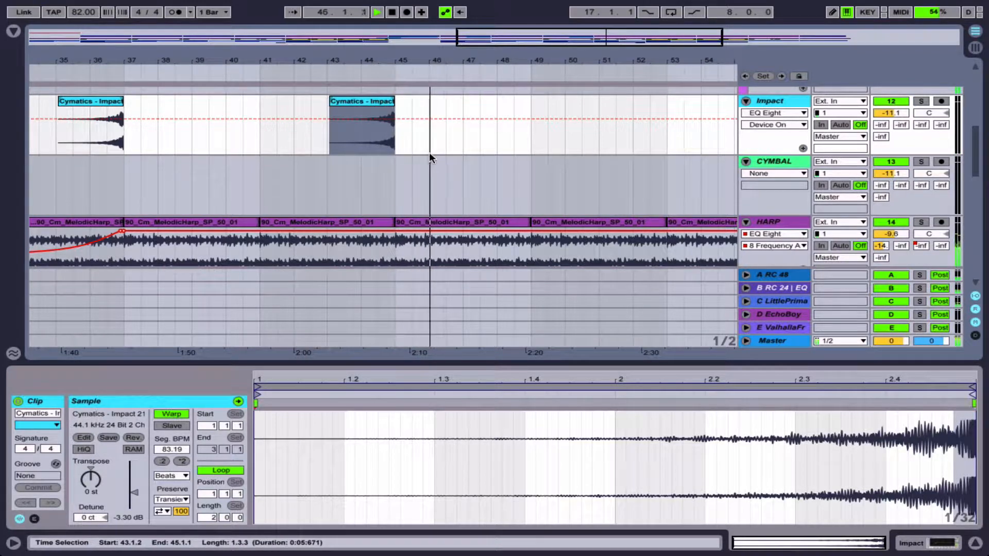
key(space)
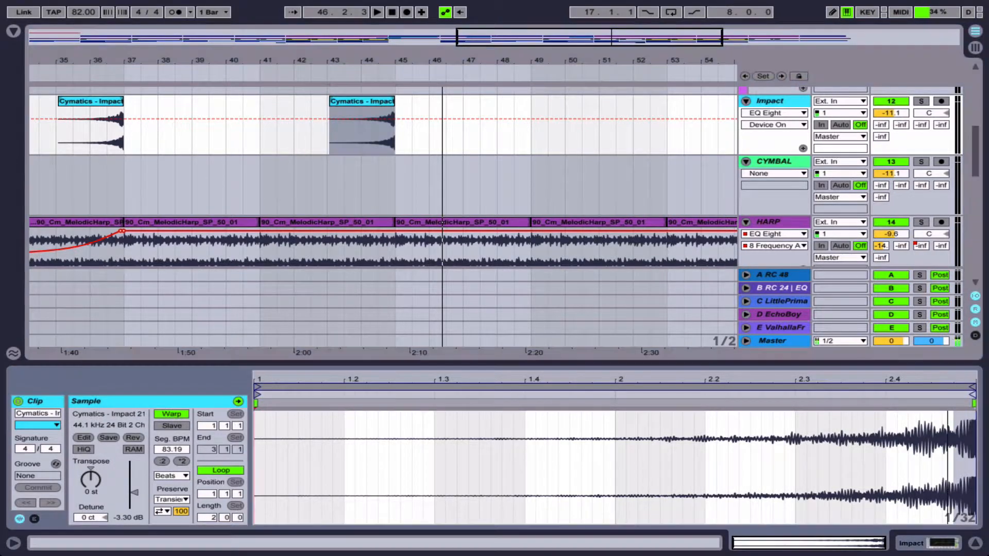
- Try extending the end of the bar 43 Impact 21 clip to 45.1.3 and audition it with the Impact track soloed
drag(947, 380, 945, 446)
scroll(908, 444, right, 5)
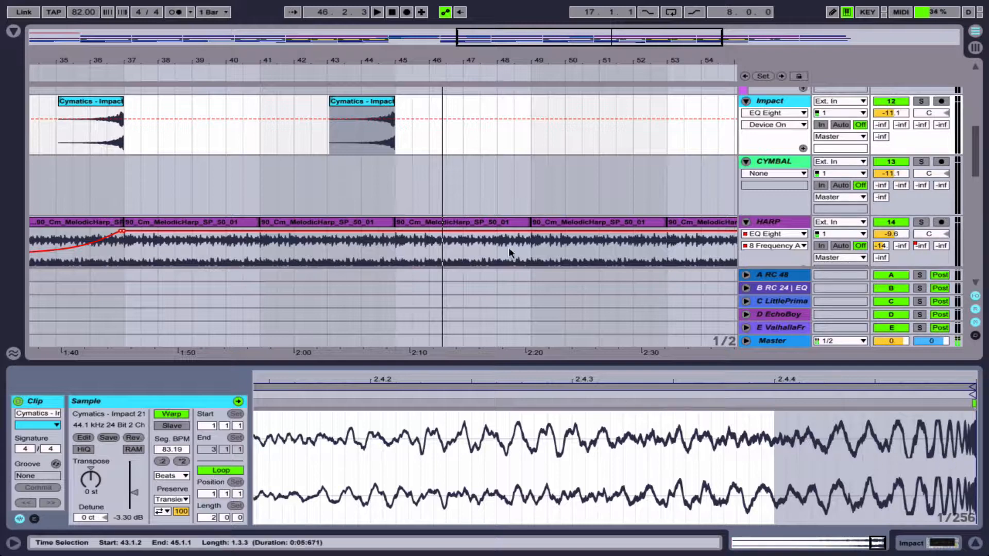
drag(394, 62, 396, 92)
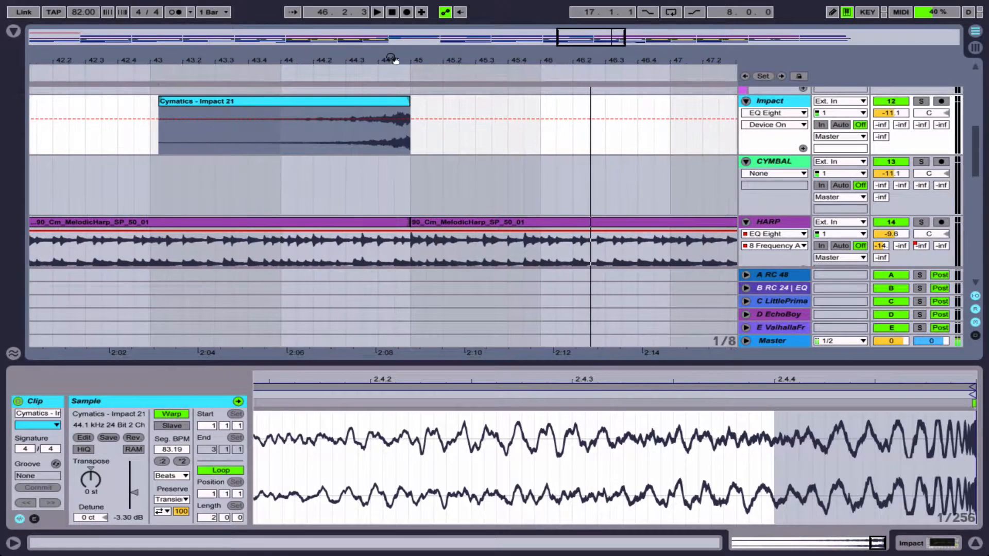
click(922, 101)
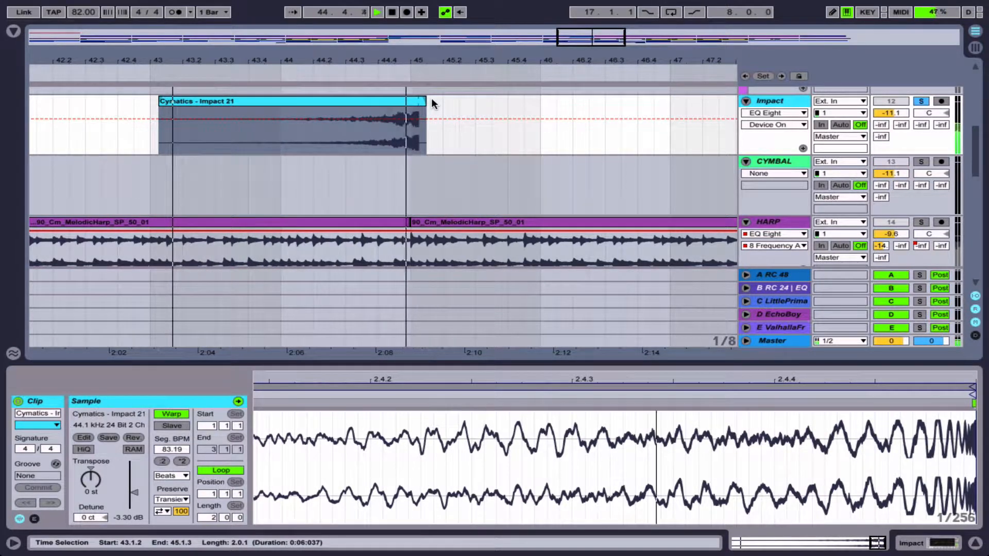
click(921, 101)
key(space)
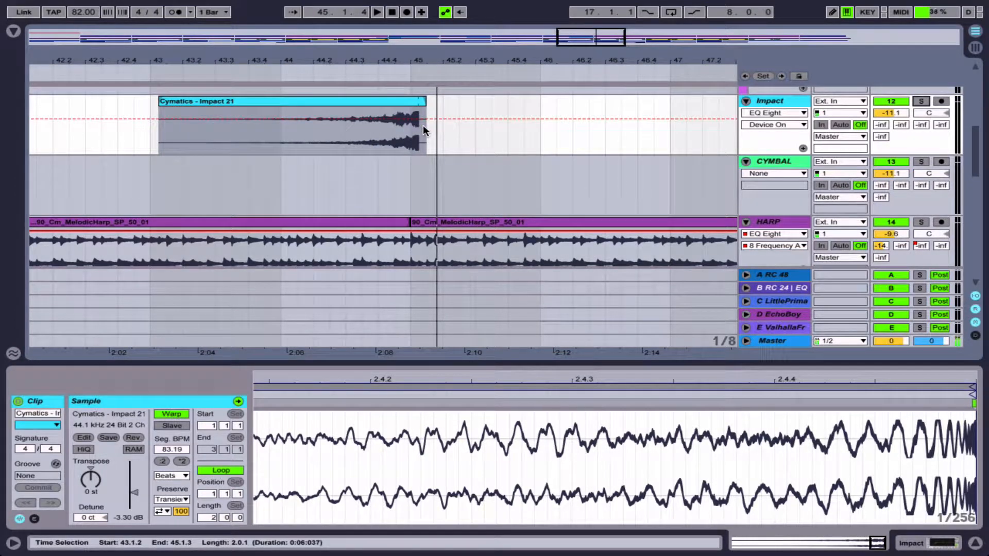
key(super+z)
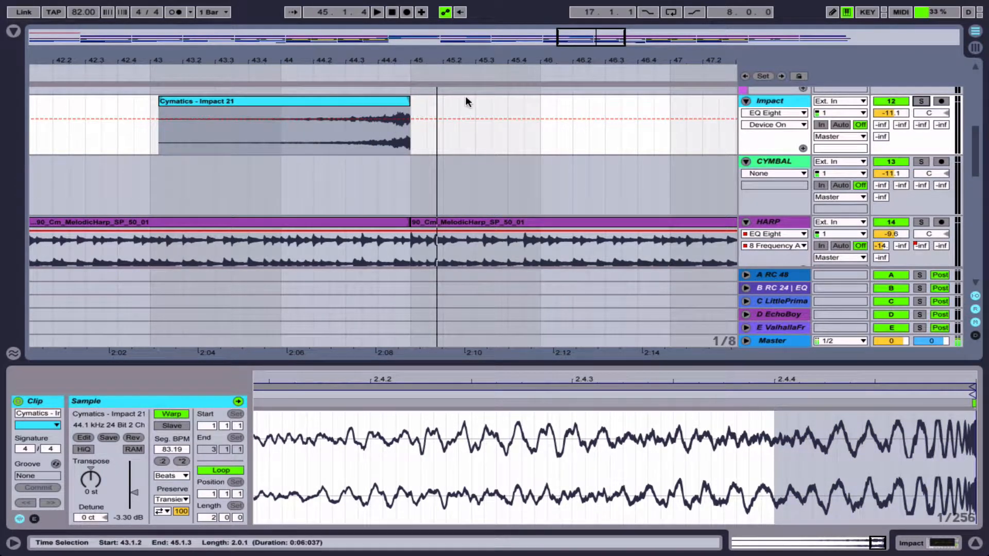
- Play the Impact 21 clip from bar 43 with the Impact track soloed, ending with solo off and playback stopped
click(921, 101)
key(space)
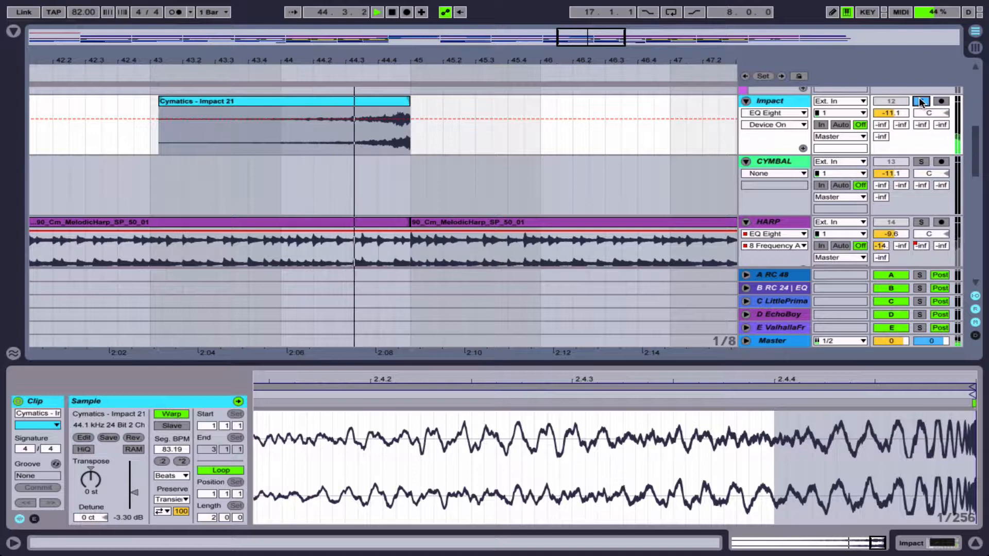
click(921, 102)
key(space)
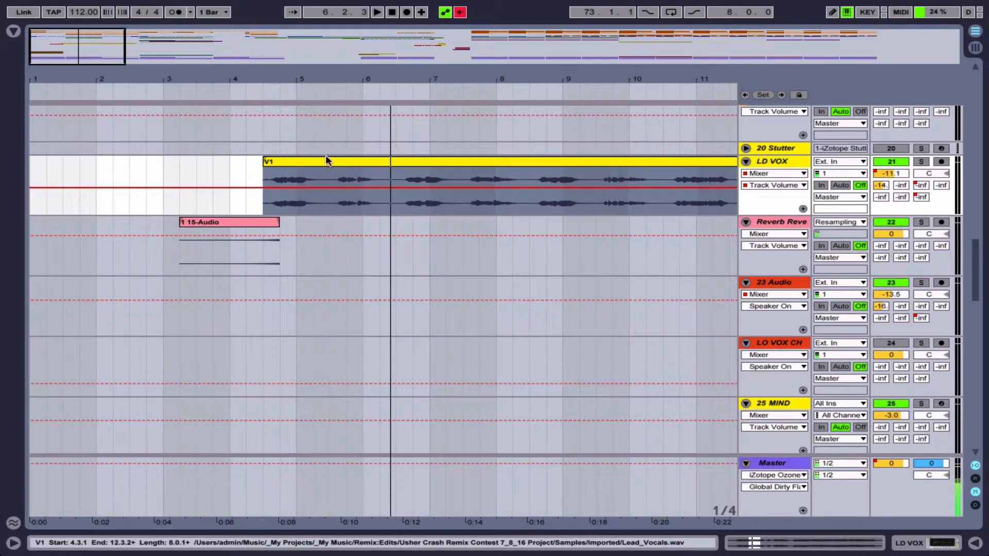
- Audition the V1 vocal clip with LD VOX soloed, alone and together with the soloed Reverb Reverse track, ending with both solos off
click(922, 161)
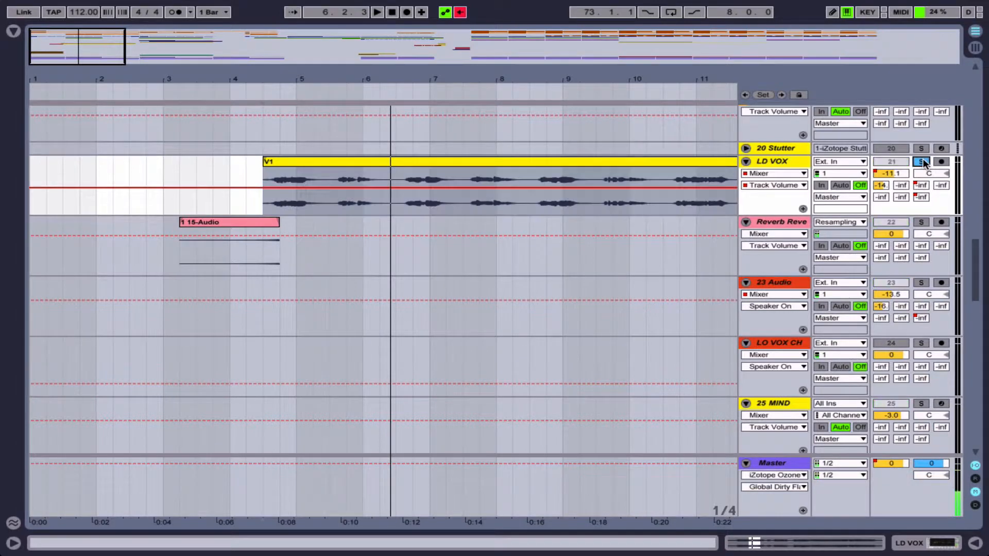
key(space)
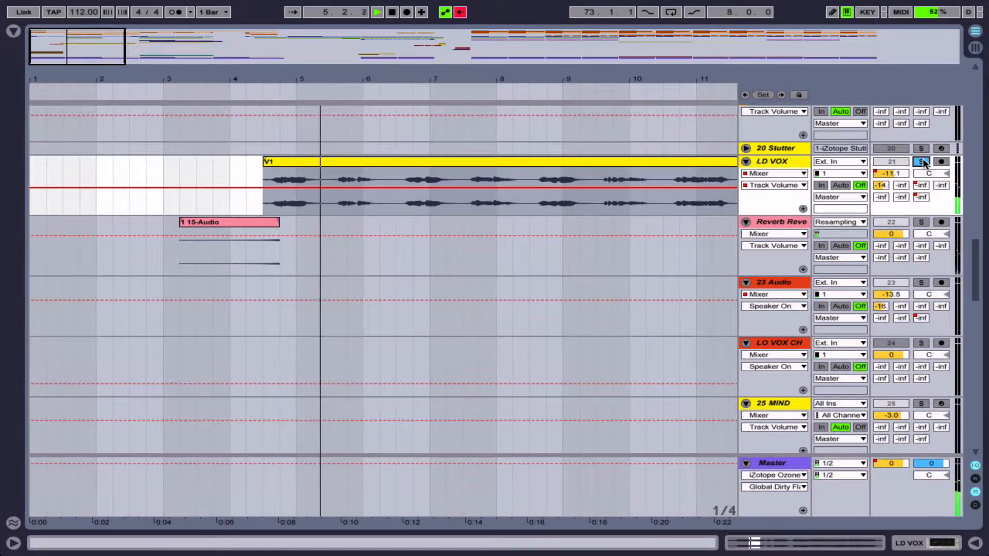
click(922, 162)
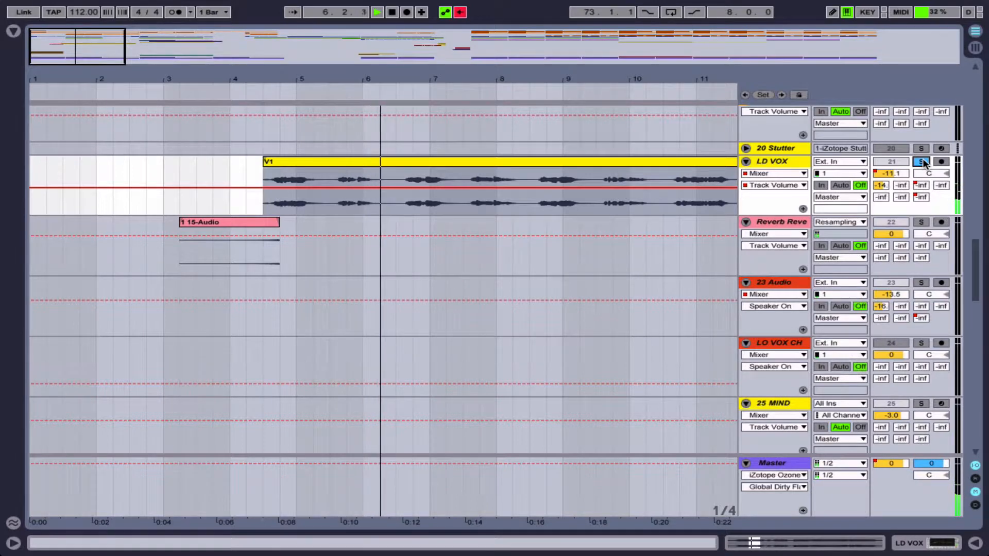
key(space)
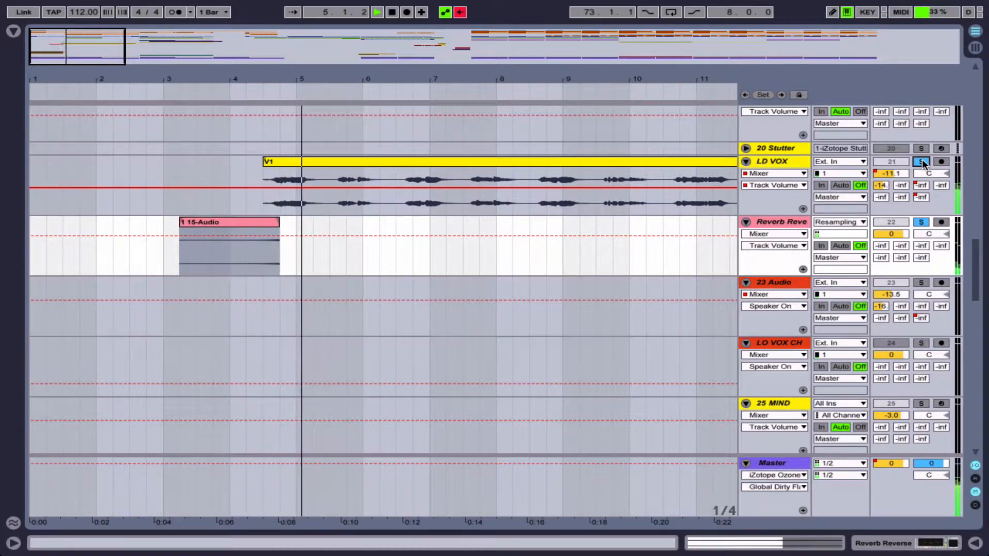
click(922, 161)
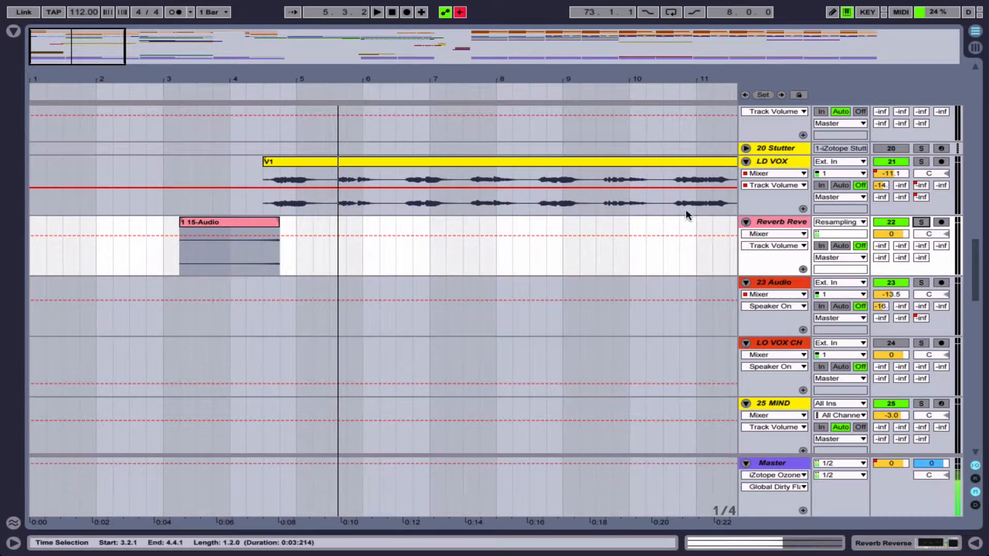
- Play the full arrangement from 3.1.1 to hear the 15-Audio reversed reverb lead into the V1 vocal clip
click(164, 222)
key(space)
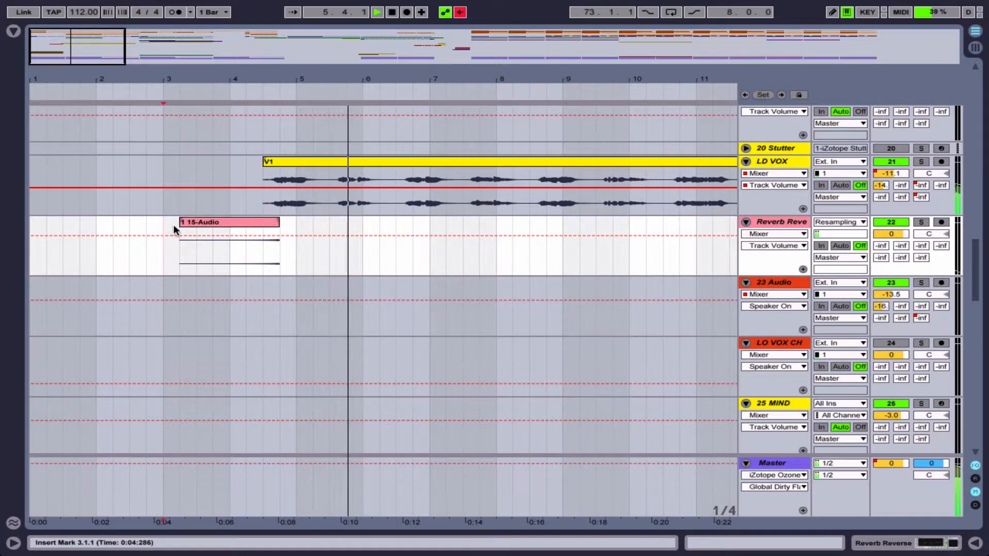
click(184, 234)
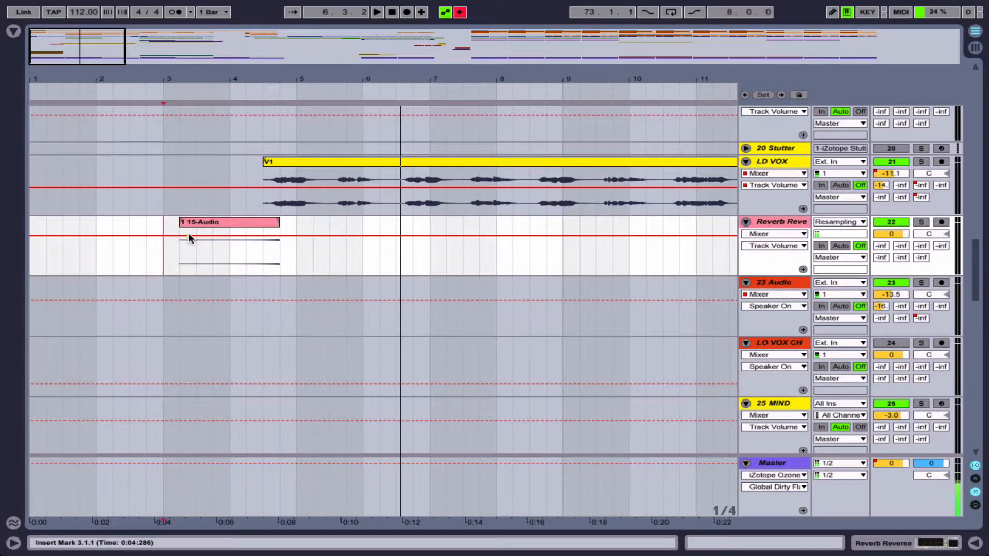
- Duplicate the LD VOX track
click(783, 159)
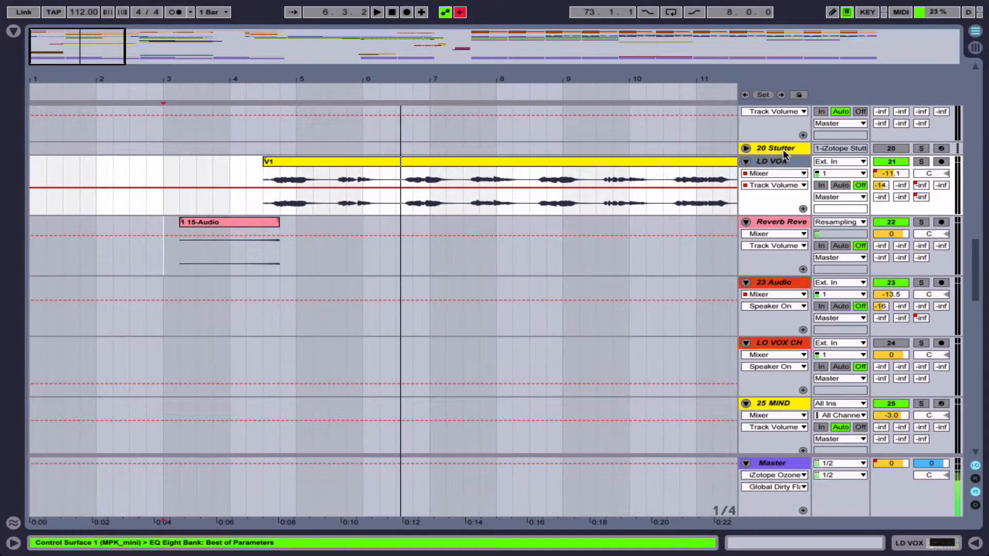
right_click(781, 163)
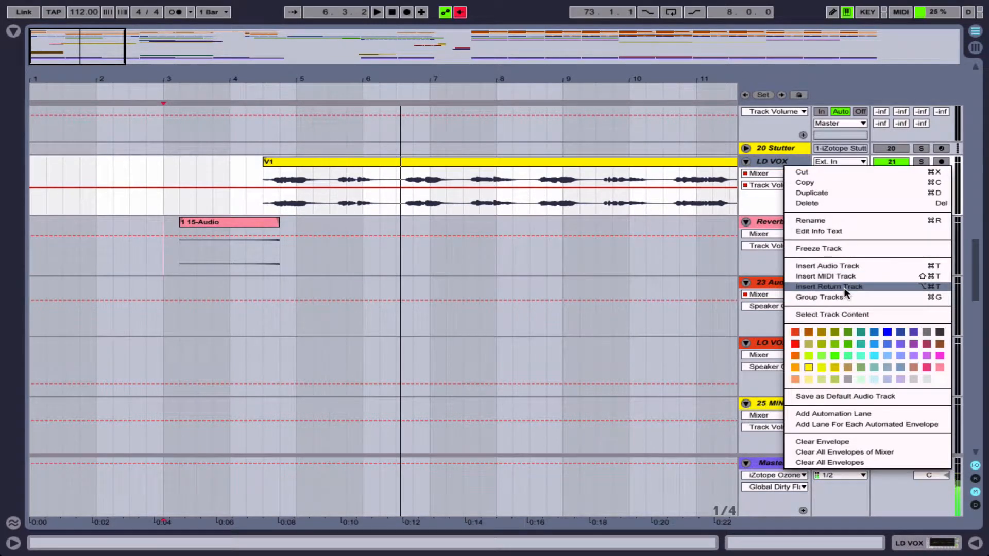
click(833, 192)
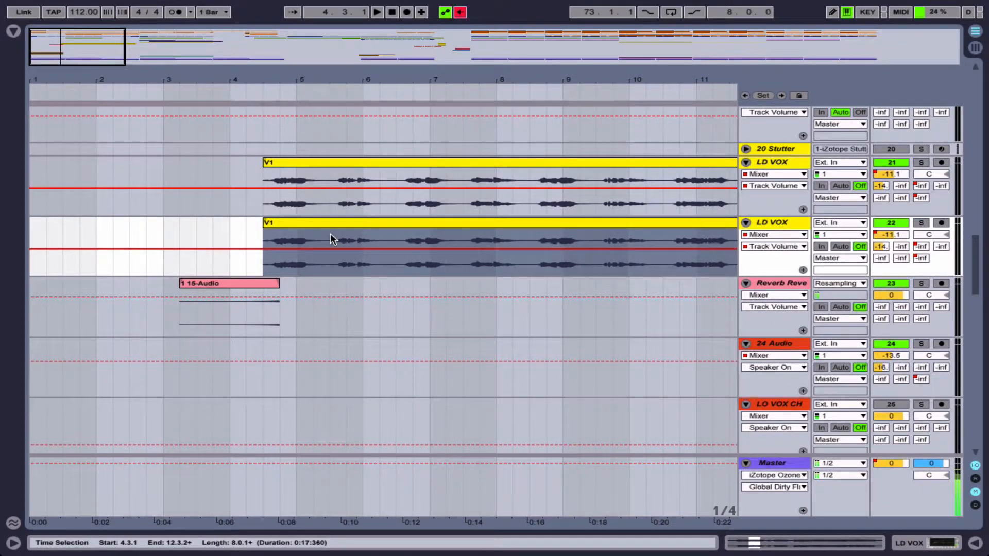
- Split the duplicated track's V1 clip at 5.3.1 and delete the portion after the split
click(330, 234)
key(ctrl+e)
click(351, 223)
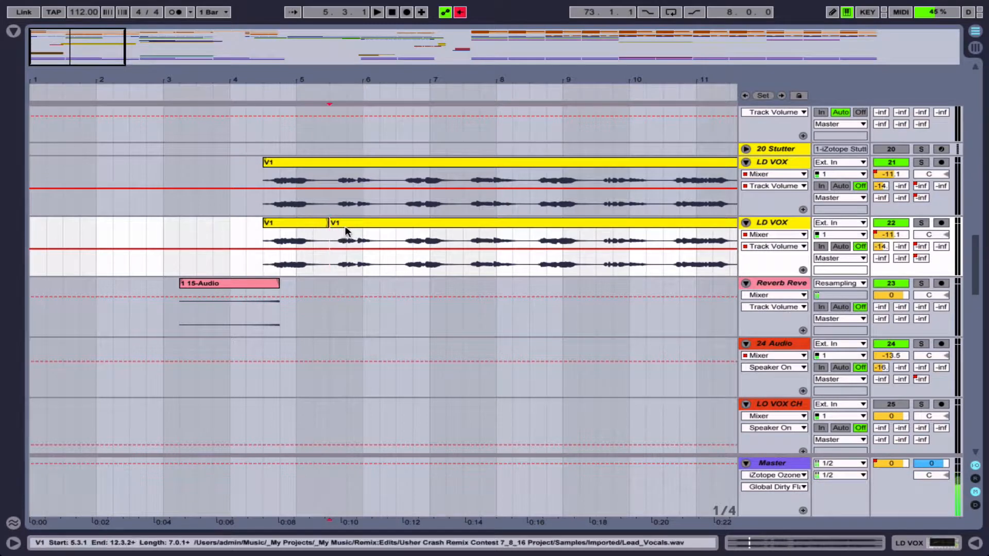
key(Delete)
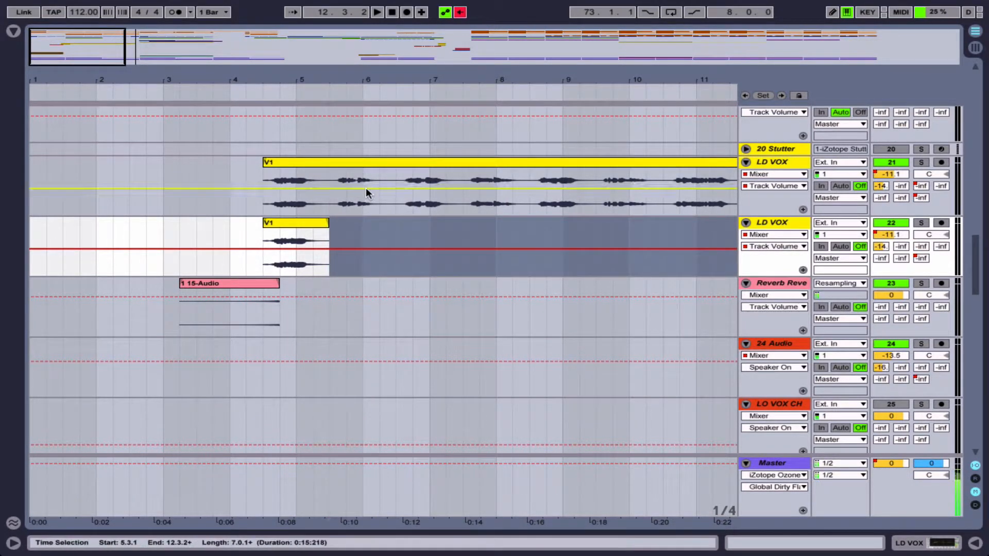
- Add a Reverb to the duplicated LD VOX track with Dry/Wet at 100% and Decay Time at 2.64 s
click(305, 218)
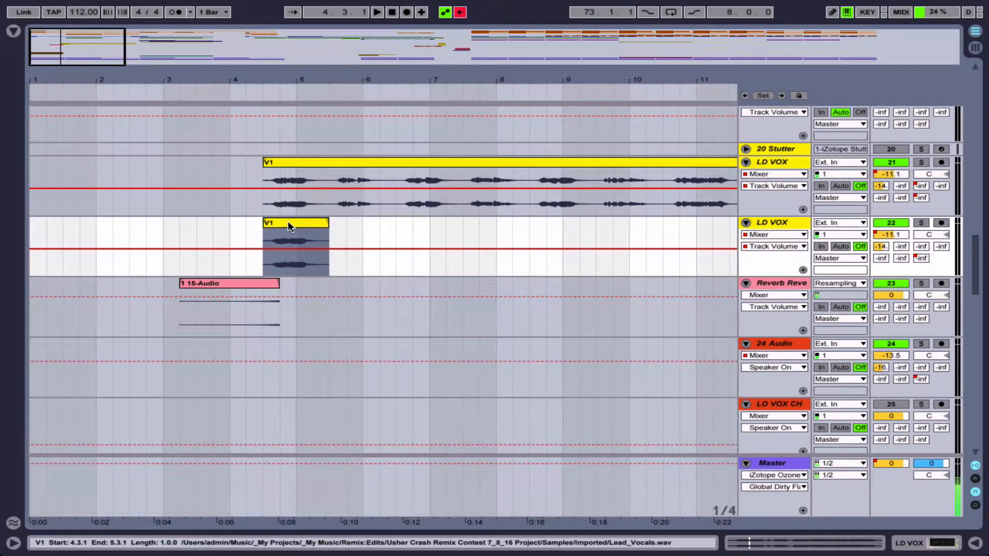
key(super+alt+b)
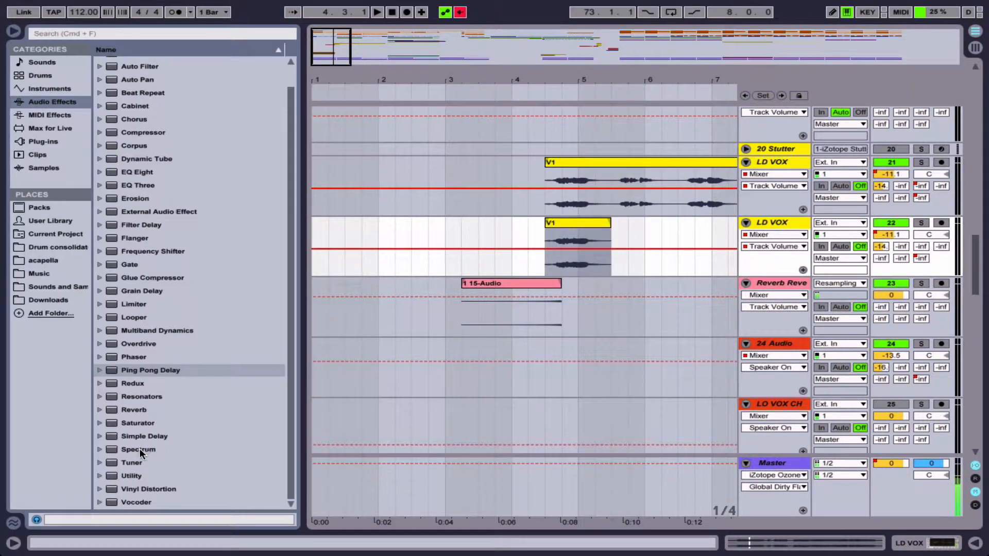
drag(141, 410, 578, 238)
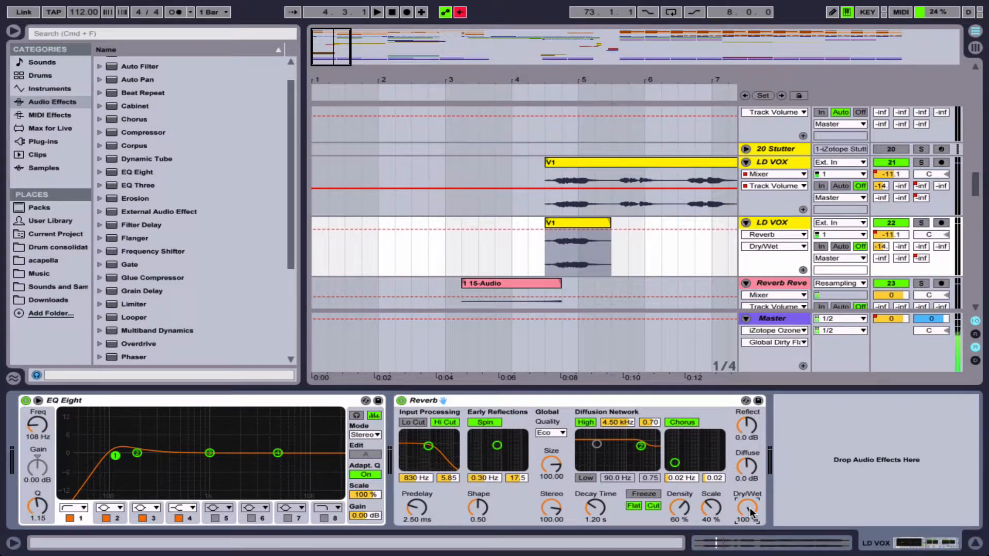
drag(595, 509, 595, 492)
- Solo the duplicated LD VOX track and audition its short V1 clip with the reverb
key(space)
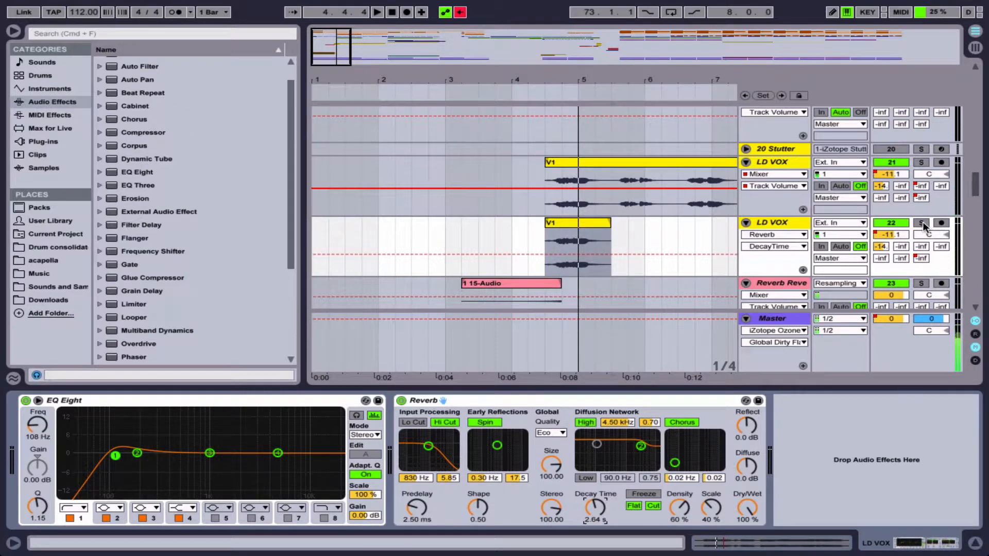
click(922, 221)
key(space)
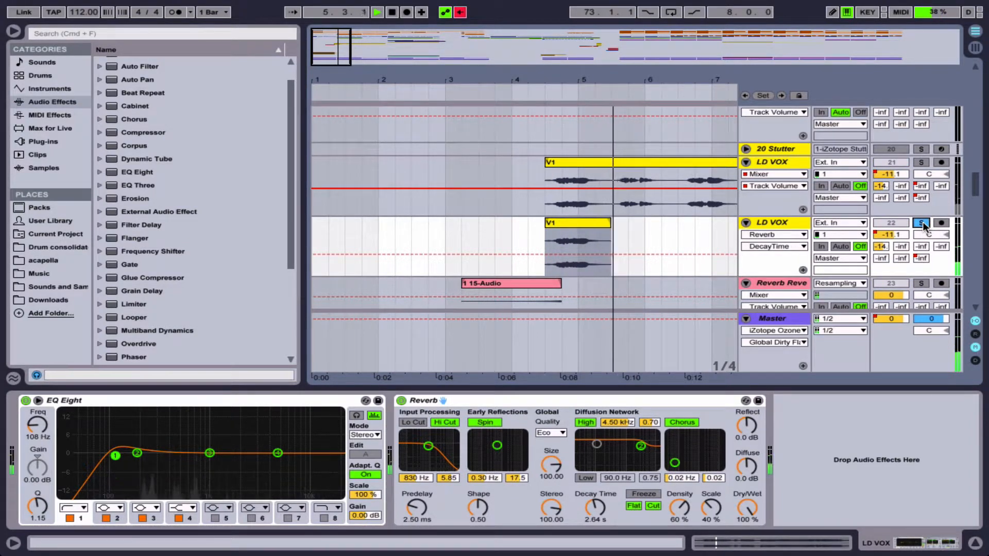
key(space)
- Set the Reverb's Decay Time to 7.48 s and audition the soloed V1 clip
scroll(690, 351, down, 2)
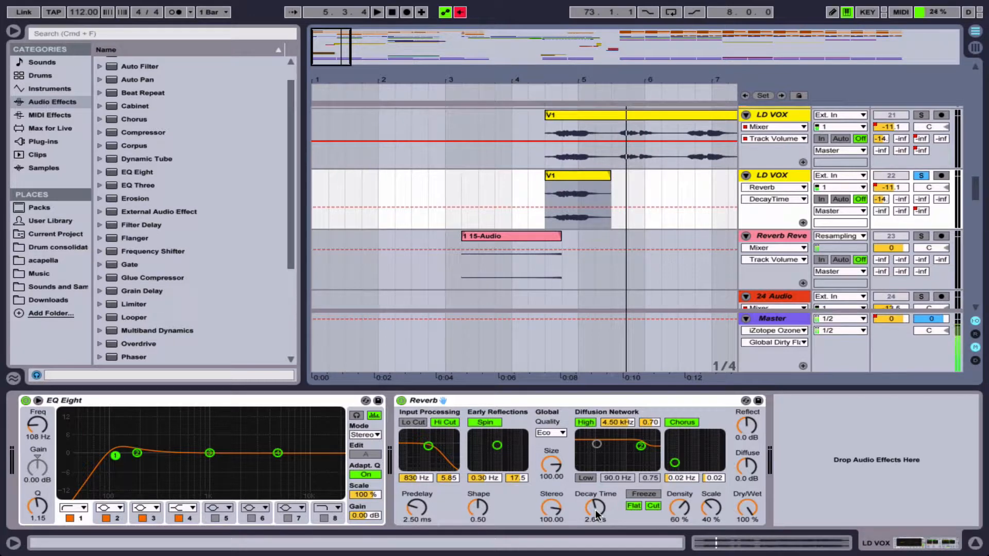
drag(594, 508, 595, 494)
key(space)
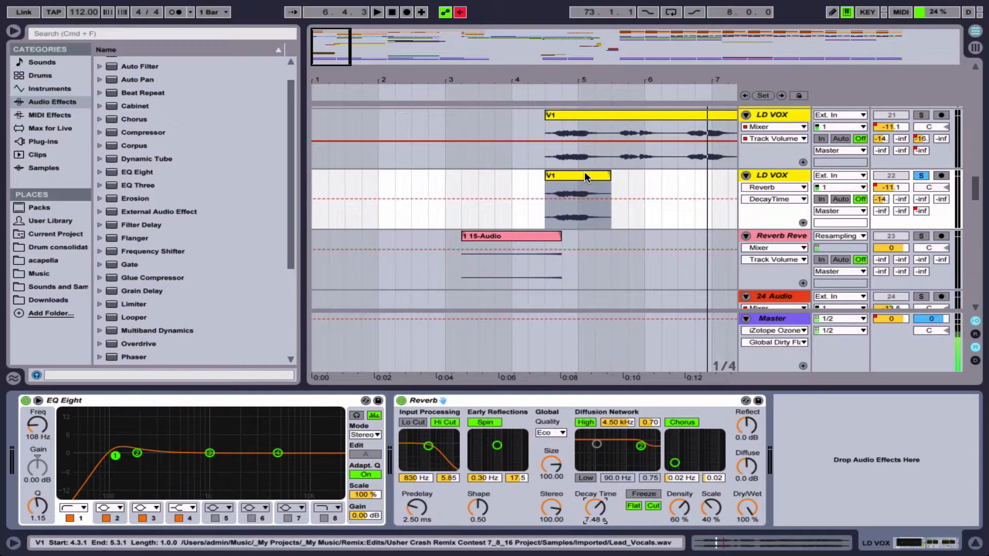
- Open the short V1 clip's sample and loop the section from 8.3.1 to 9.3.1
double_click(585, 174)
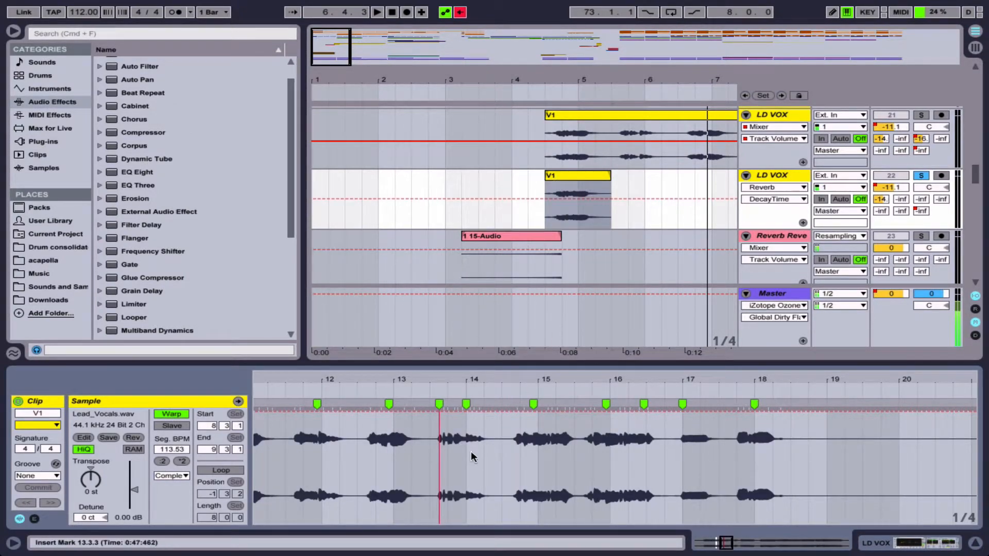
scroll(468, 455, left, 10)
drag(533, 377, 534, 380)
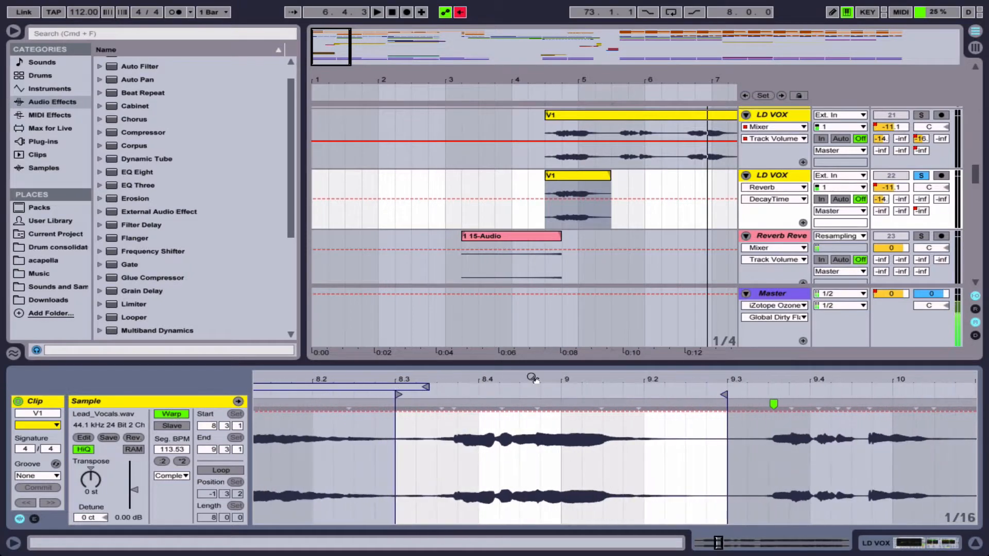
drag(395, 456, 722, 447)
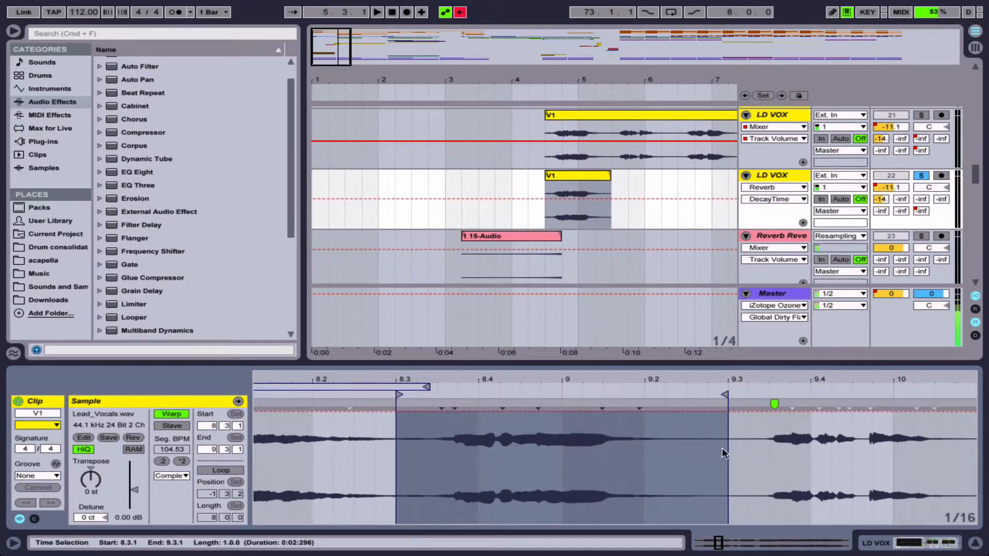
key(super+l)
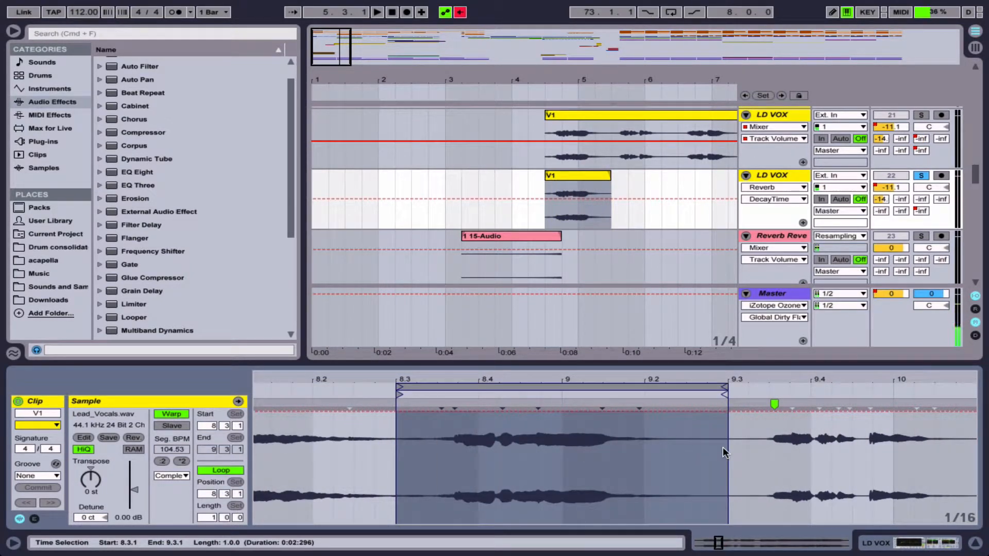
- Crop the V1 clip's sample to the looped section and reverse it
right_click(541, 448)
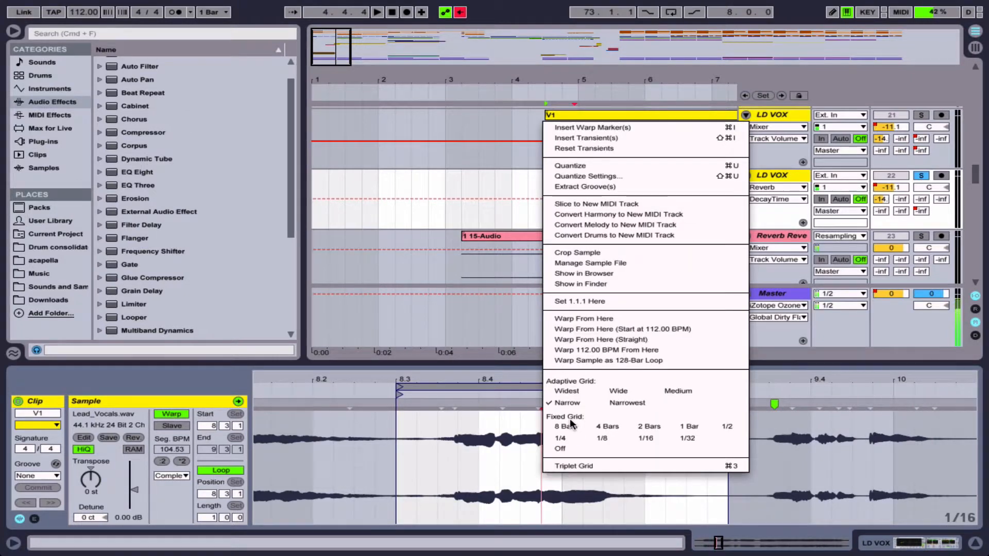
click(592, 251)
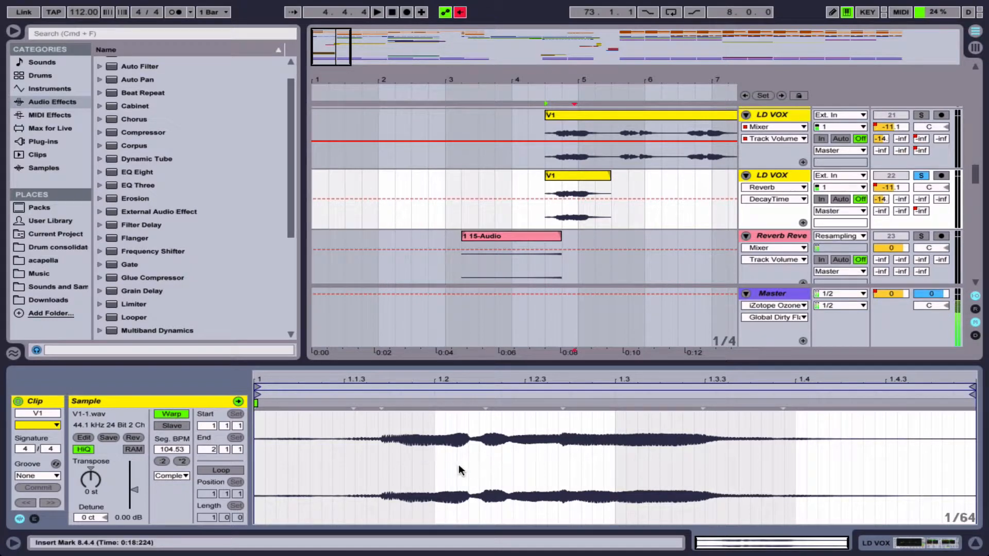
click(134, 438)
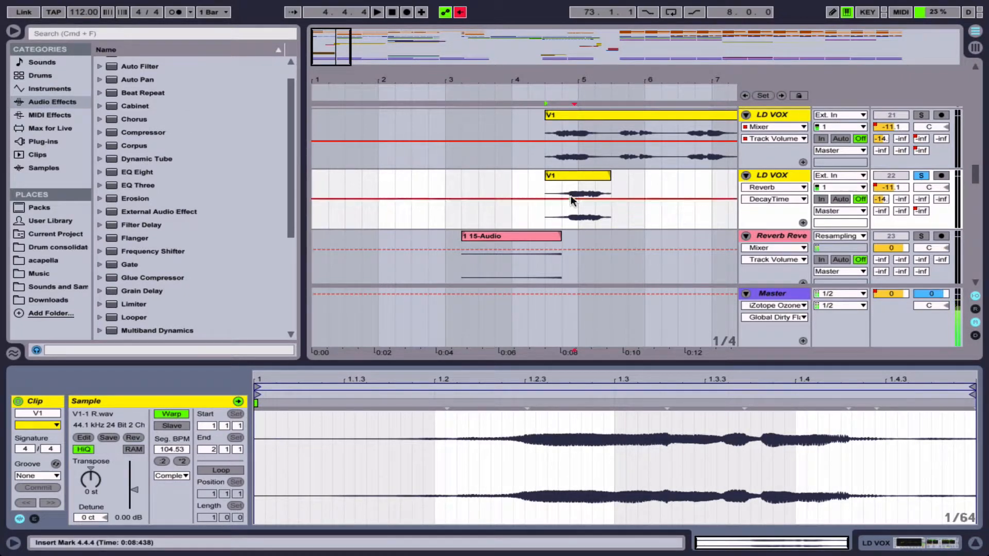
- Compare the reversed V1 clip with the Reverb bypassed and enabled, leaving the Reverb on
key(shift+Tab)
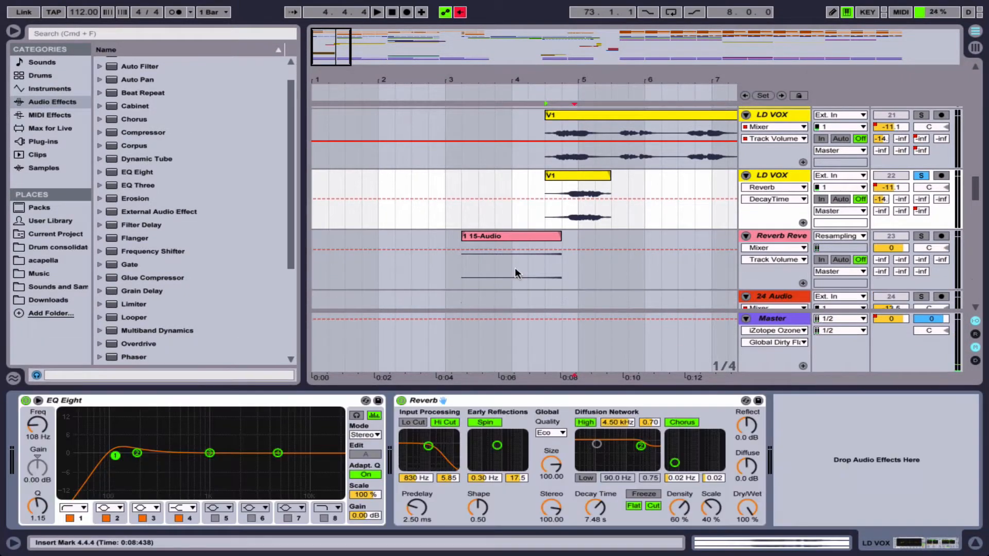
click(401, 401)
key(space)
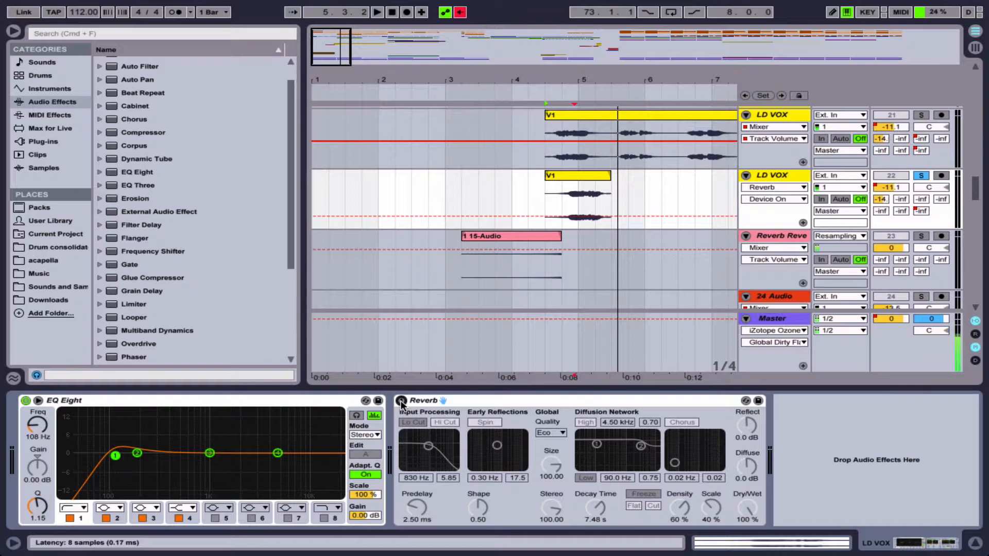
click(402, 401)
key(space)
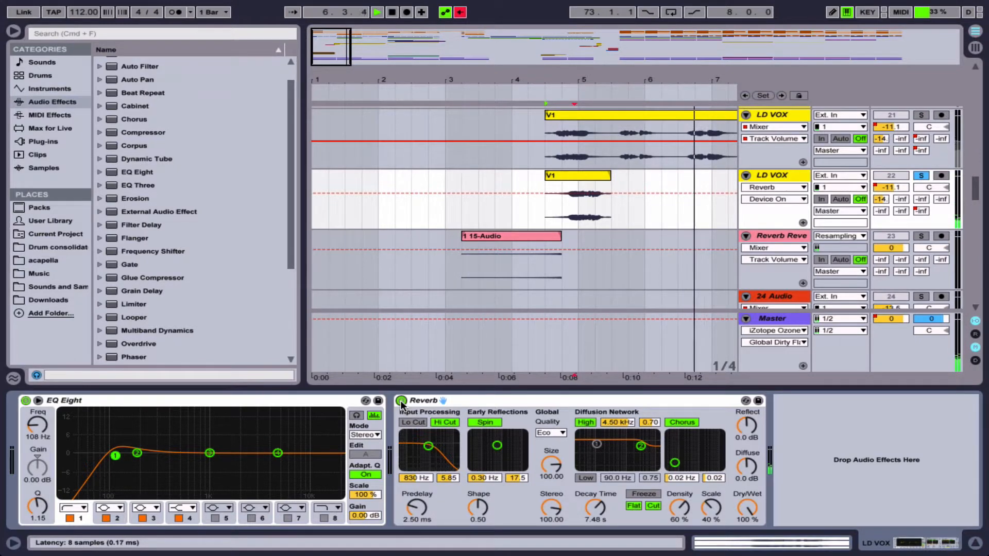
key(space)
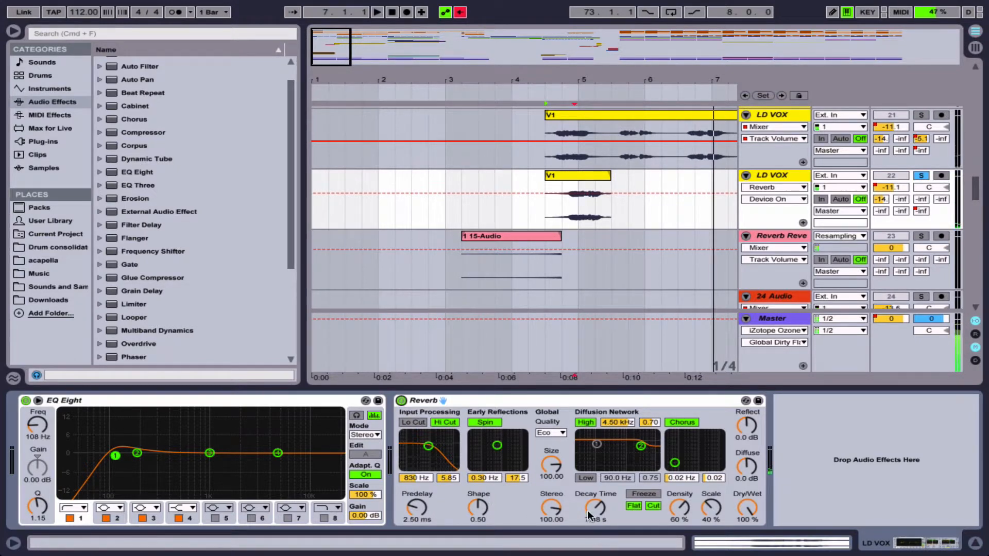
- Set the Reverb's Decay Time to 5.70 s and its diffusion high filter to 7.56 kHz and 0.20, and audition the reversed clip
mouse_move(589, 515)
mouse_down()
mouse_move(590, 528)
mouse_move(590, 498)
mouse_move(590, 509)
mouse_up()
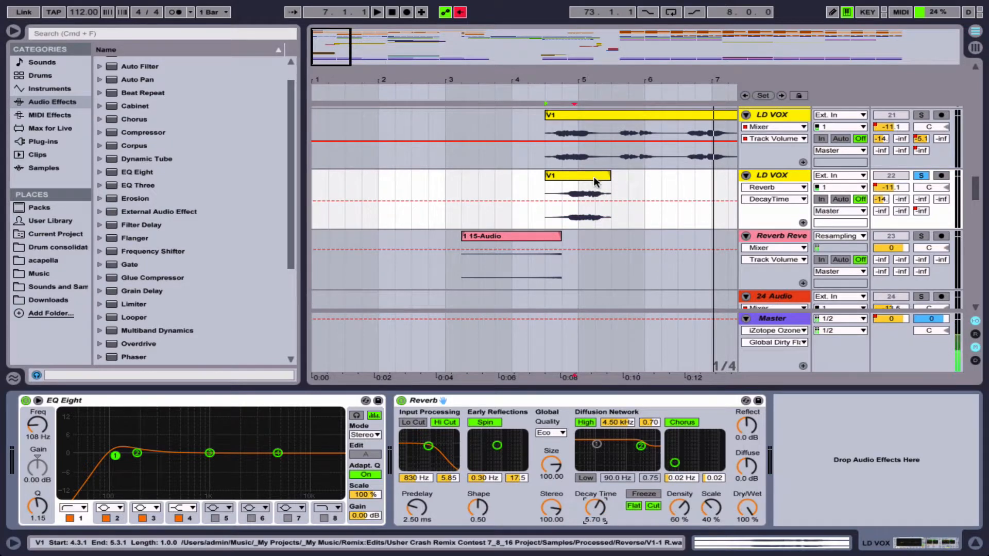
click(592, 174)
drag(641, 446, 646, 467)
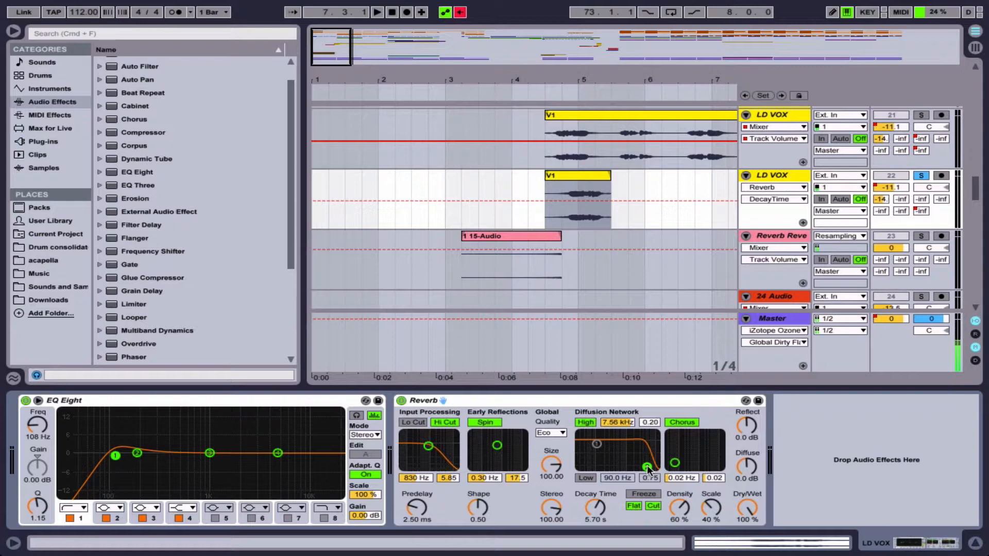
key(space)
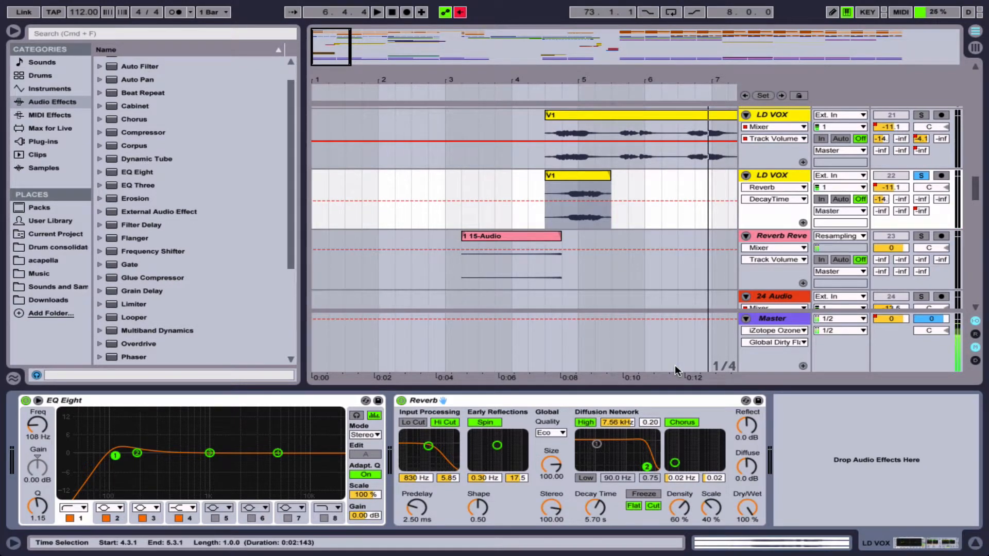
- Crop the reversed V1 clip on the duplicated LD VOX track
right_click(596, 177)
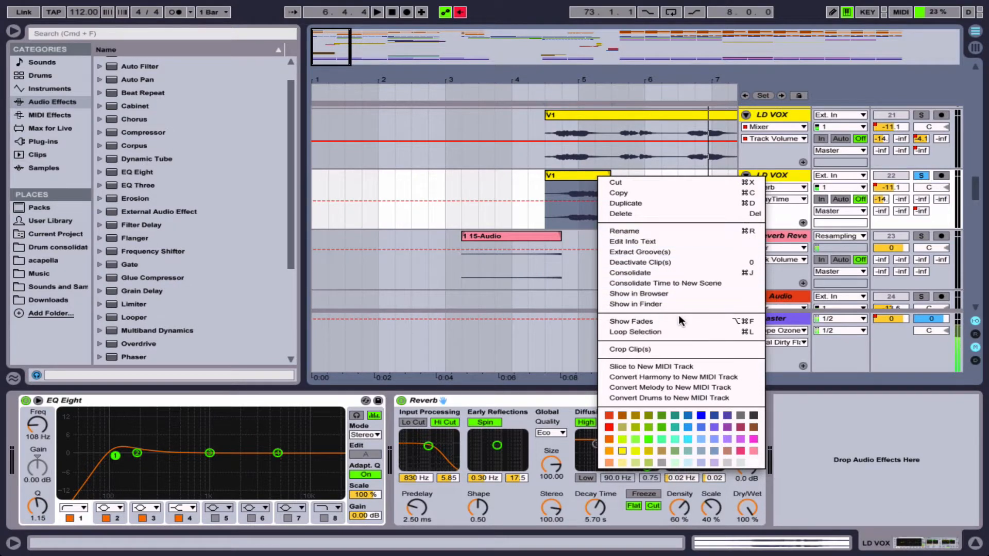
click(678, 348)
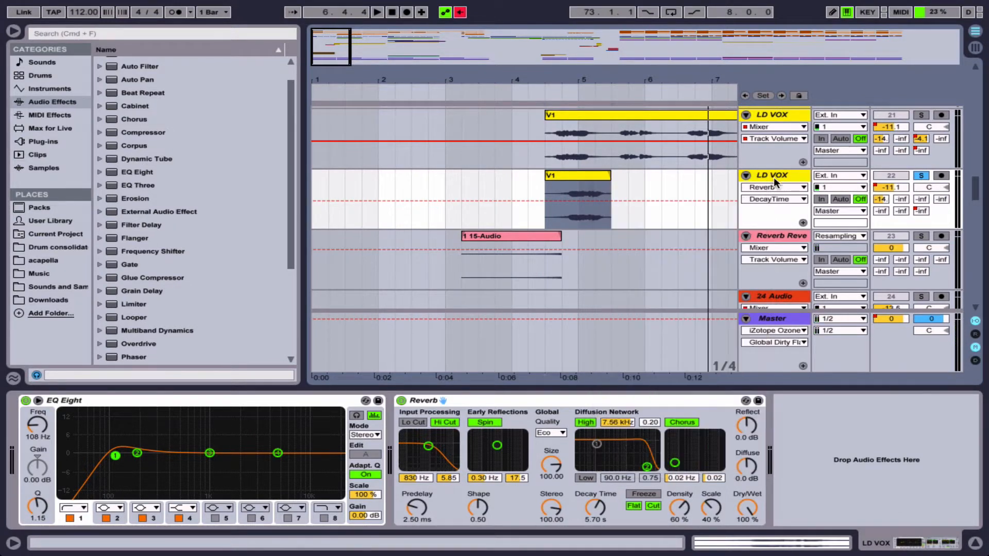
- Freeze and flatten the duplicated LD VOX track so its reverb is rendered into audio
right_click(776, 175)
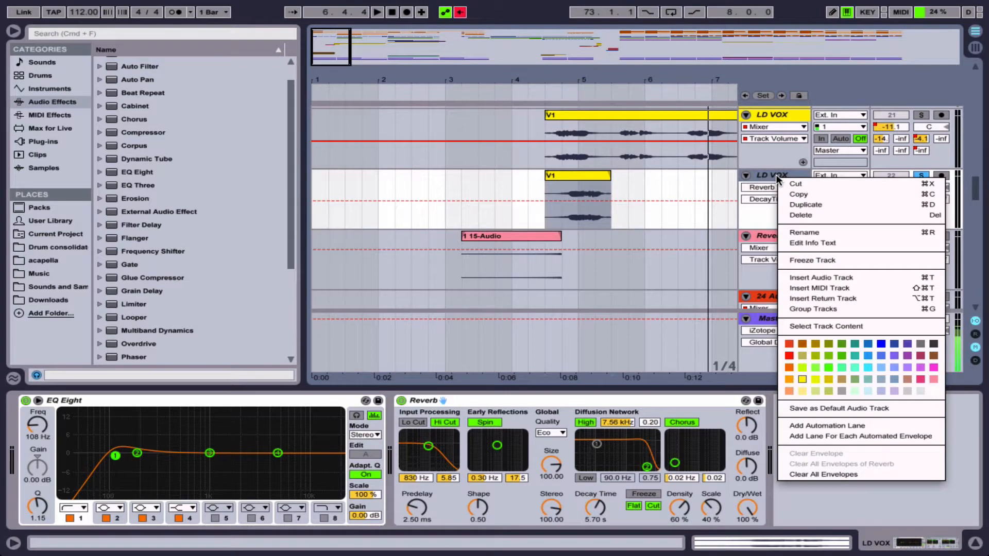
click(812, 260)
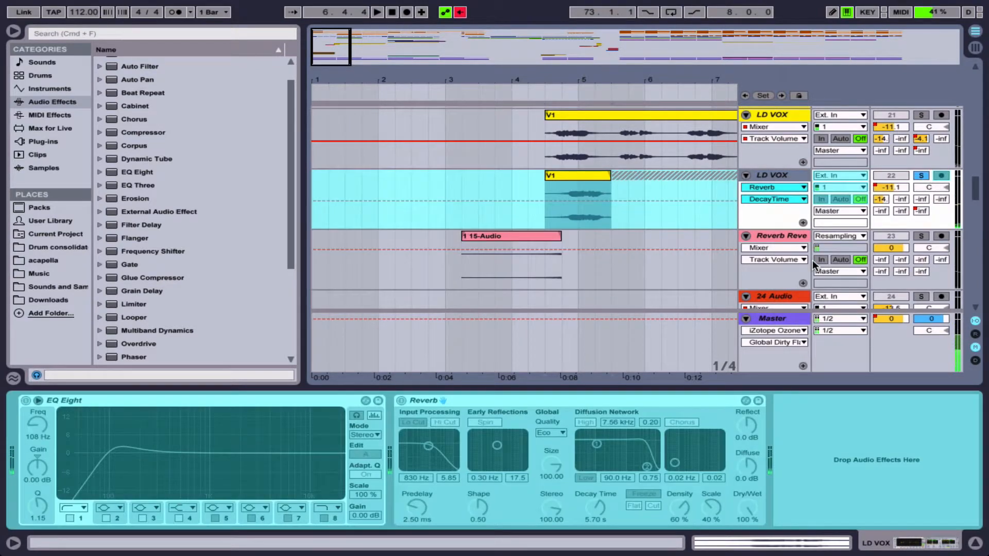
scroll(655, 200, right, 3)
scroll(655, 199, right, 6)
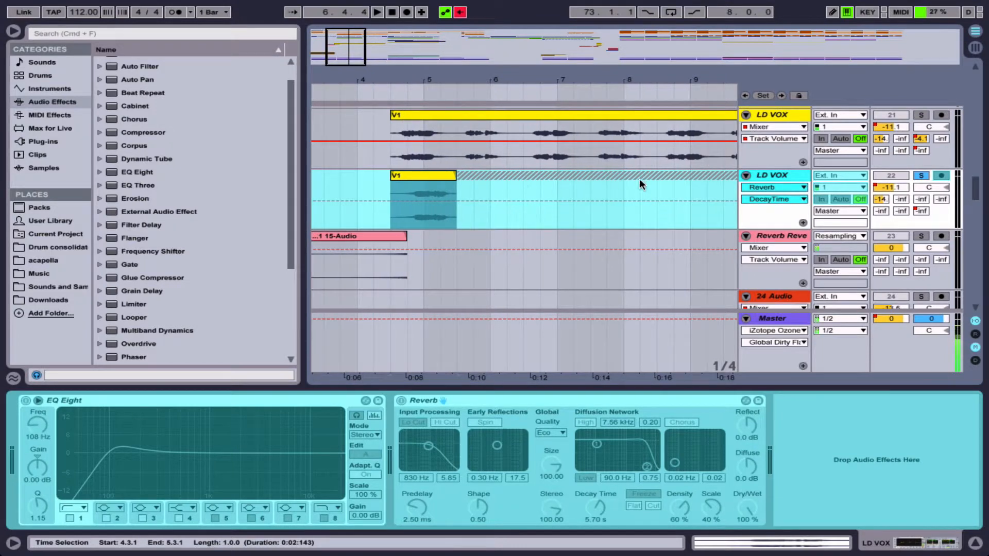
key(super+alt+b)
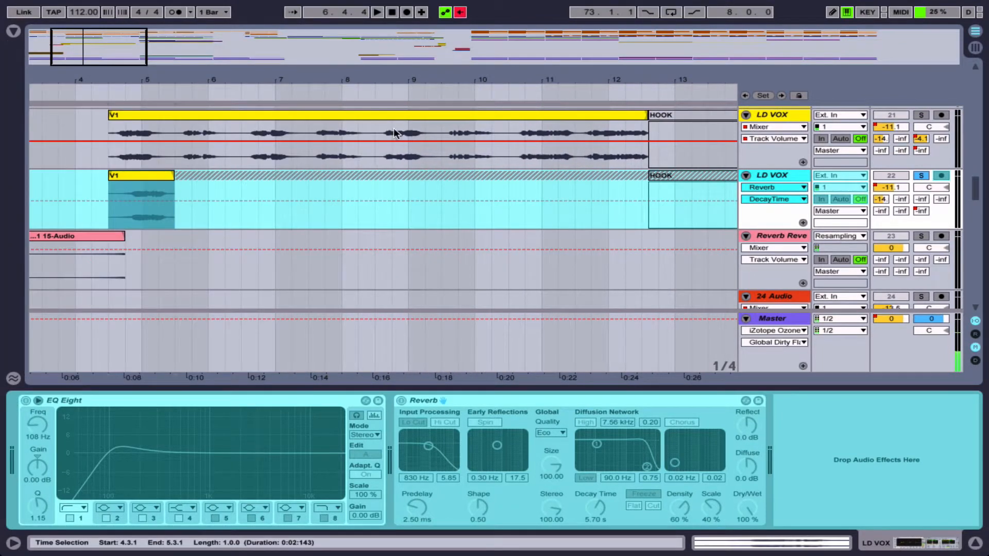
scroll(381, 200, left, 6)
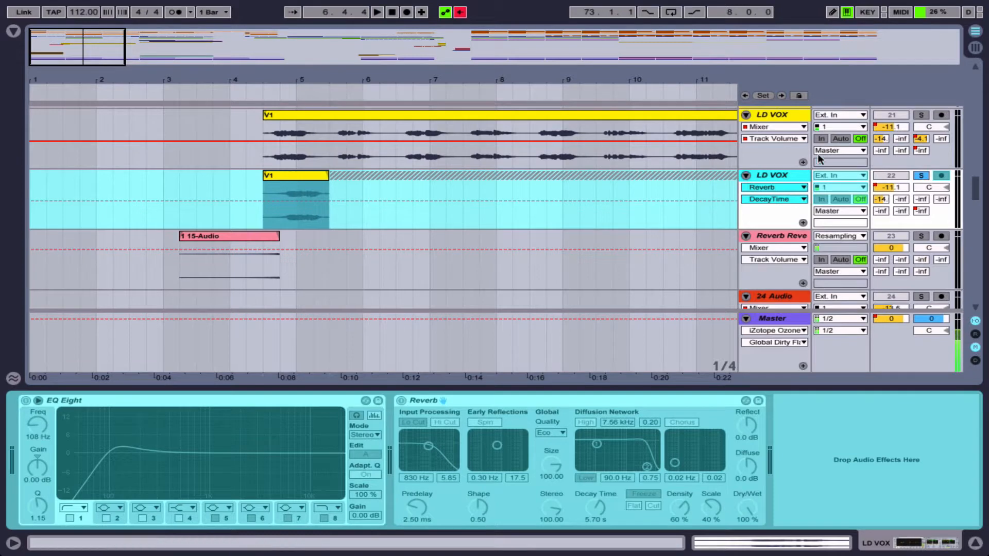
right_click(778, 175)
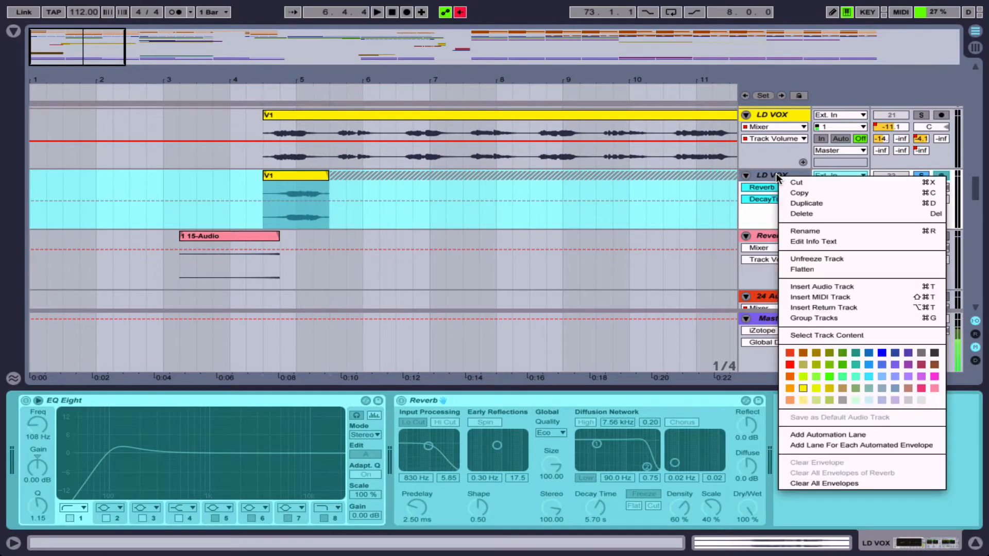
click(806, 265)
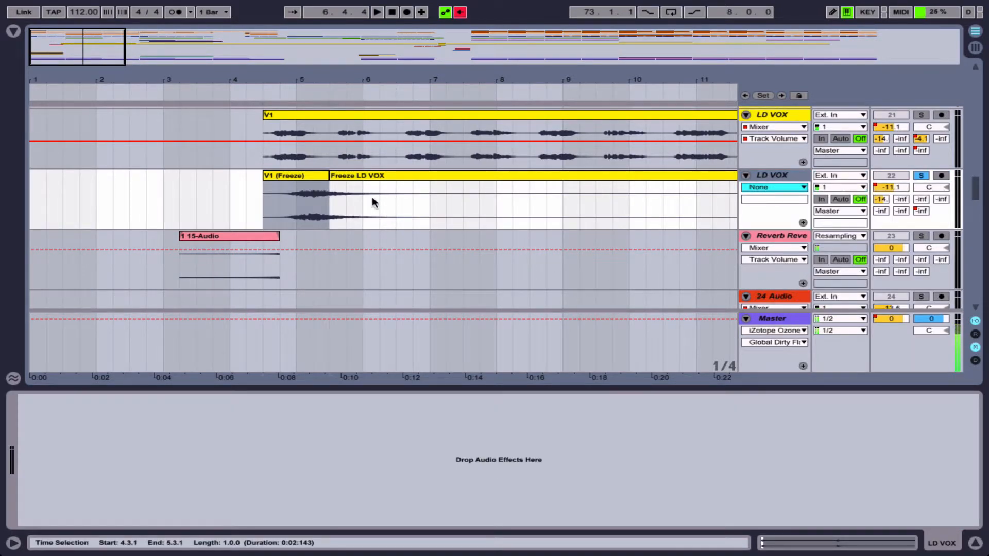
- Extend the V1 (Freeze) clip over its reverb tail and move it to start at 3.3.1
drag(330, 187, 751, 191)
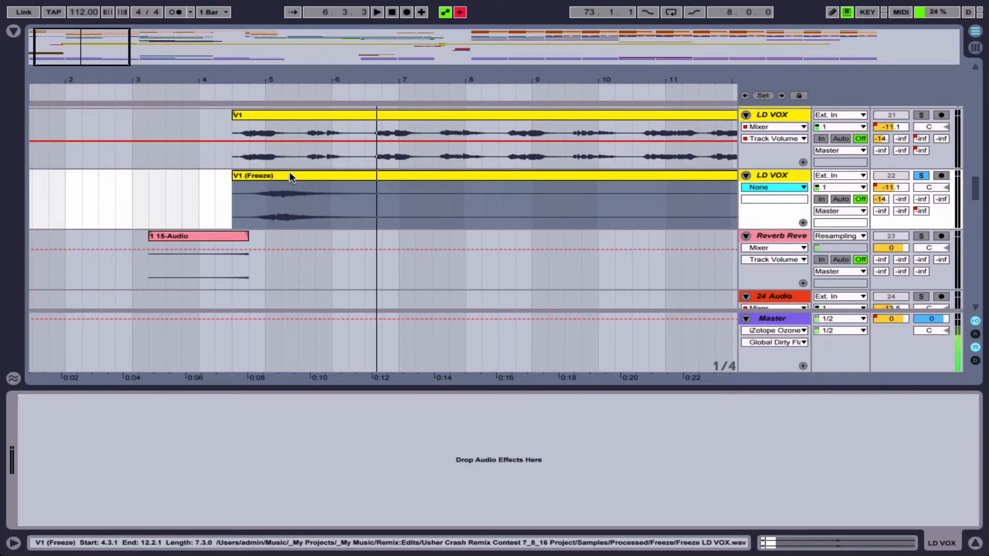
drag(287, 175, 219, 178)
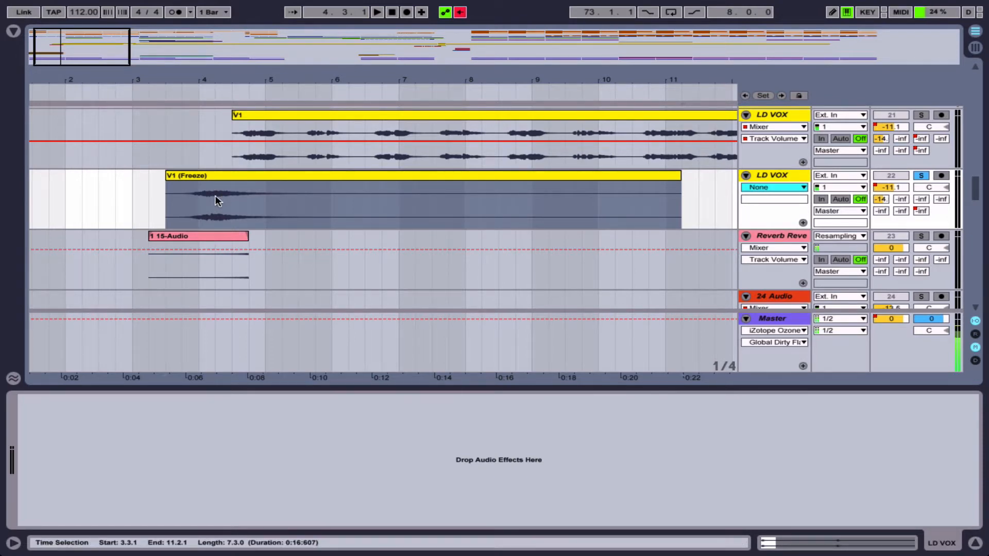
- Solo the original LD VOX track as well and audition it together with the V1 (Freeze) clip
key(space)
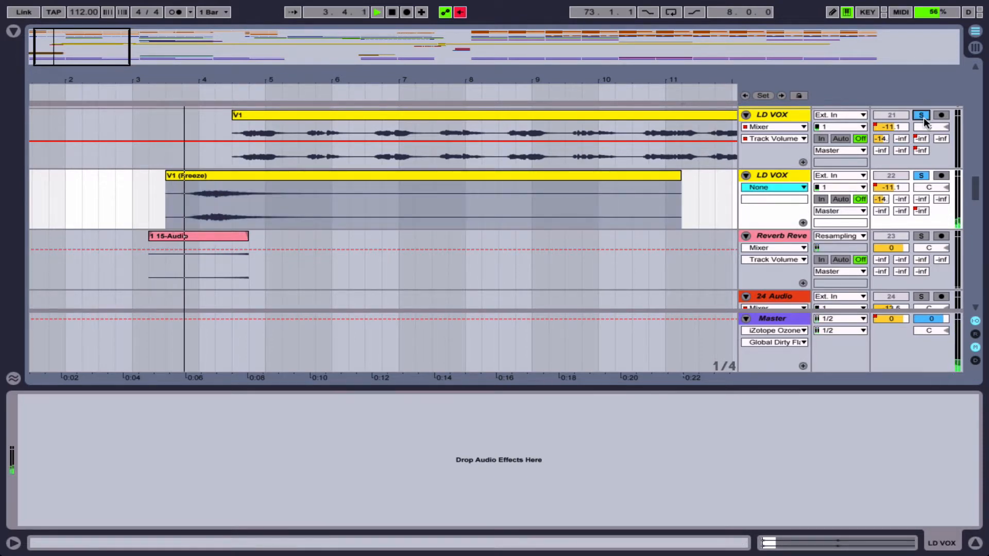
click(921, 115)
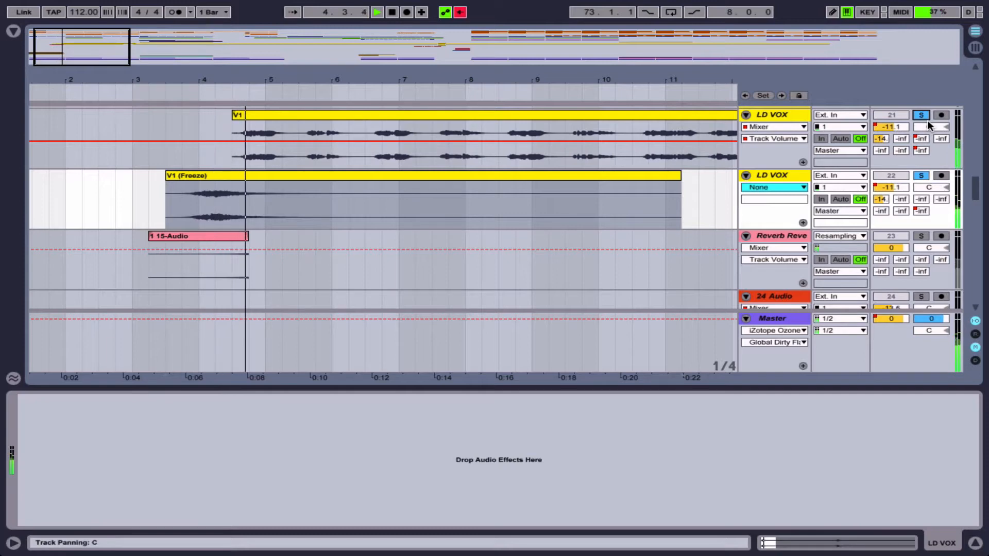
key(space)
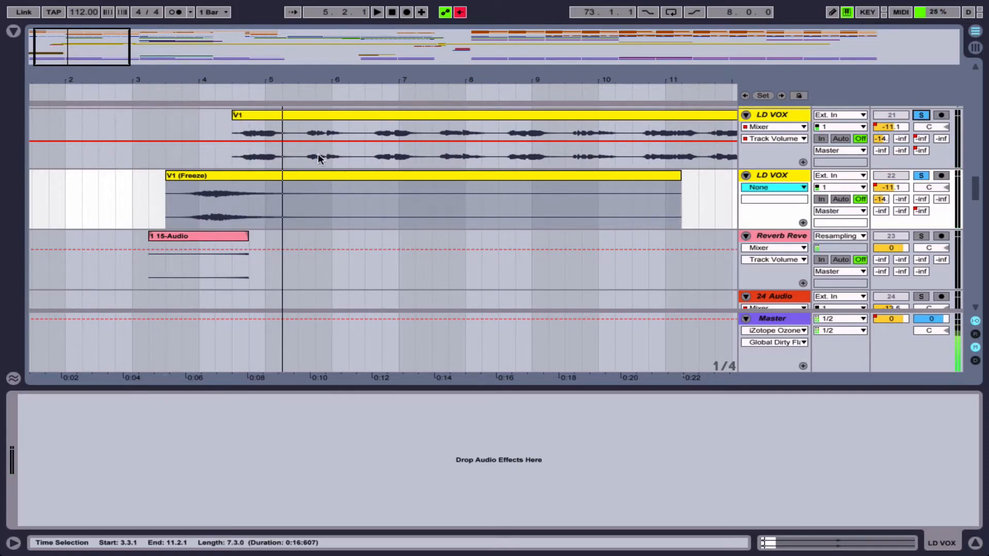
- Reverse the V1 (Freeze) clip, then shorten and reposition it to span 1.3.1 to 5.2.1
double_click(283, 176)
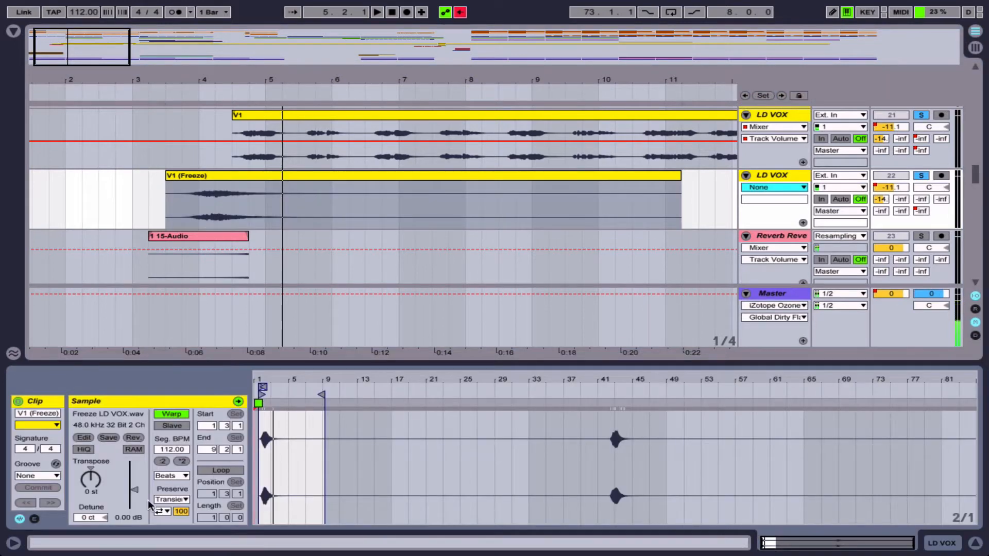
click(133, 438)
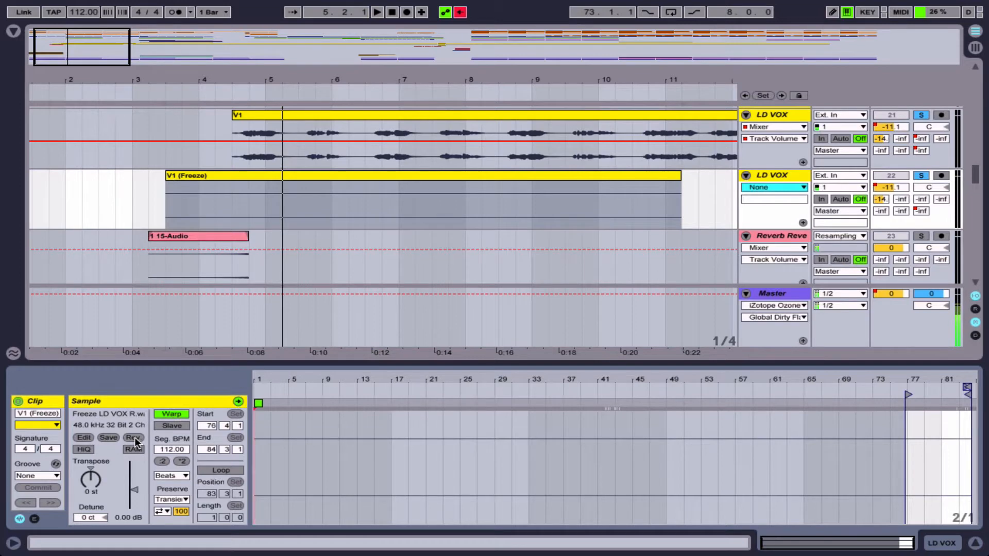
drag(366, 174, 237, 178)
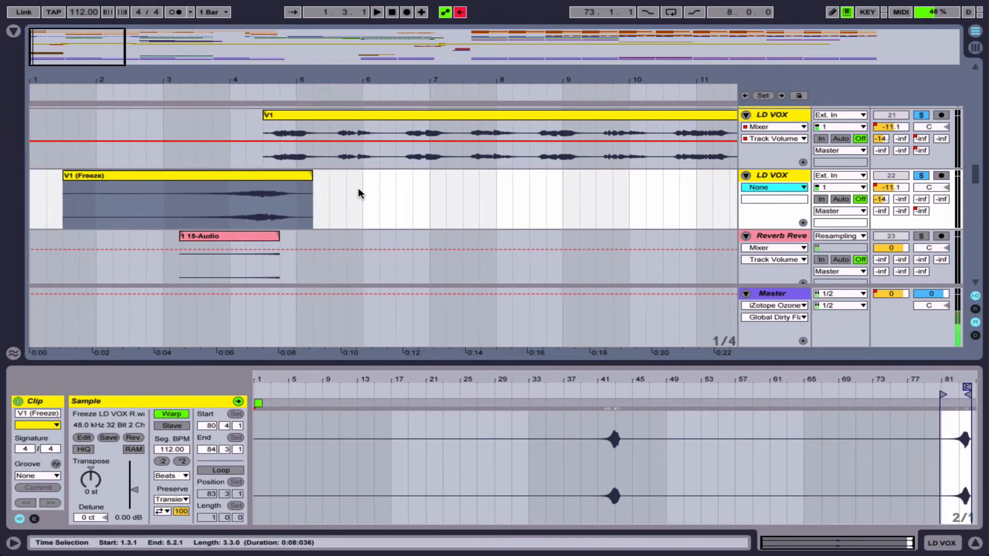
- Audition the reversed V1 (Freeze) clip with the original vocal, then from 4.1.1 with the original LD VOX track unsoloed
key(space)
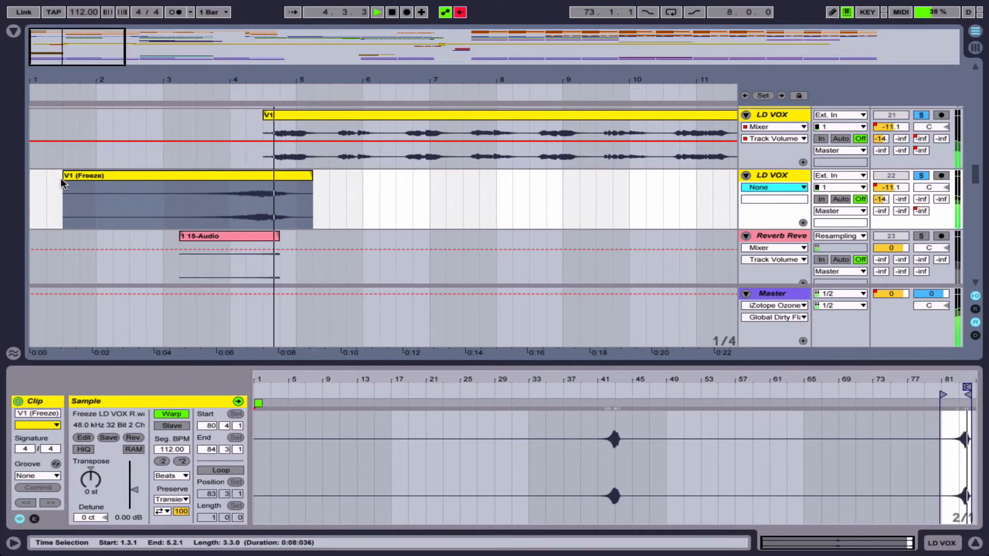
key(space)
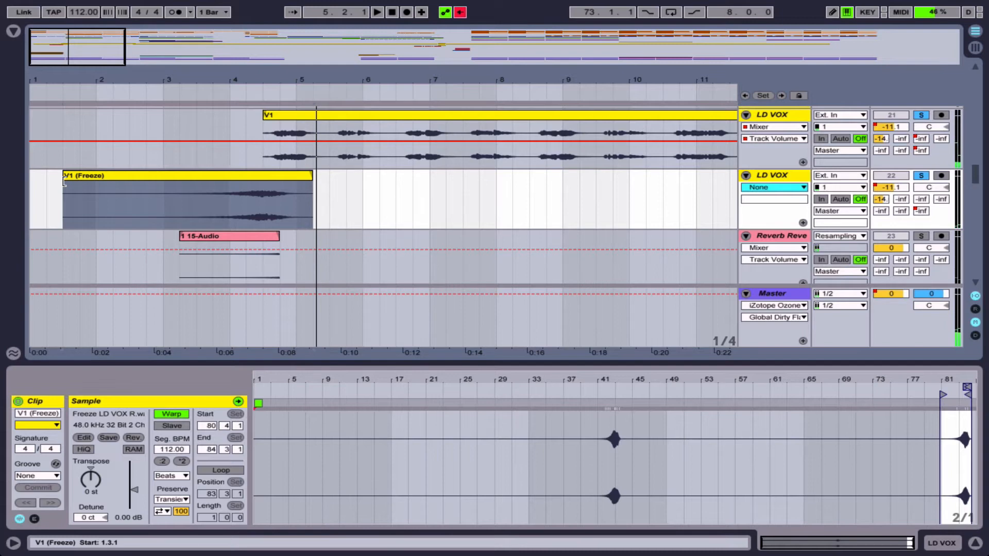
drag(256, 77, 264, 98)
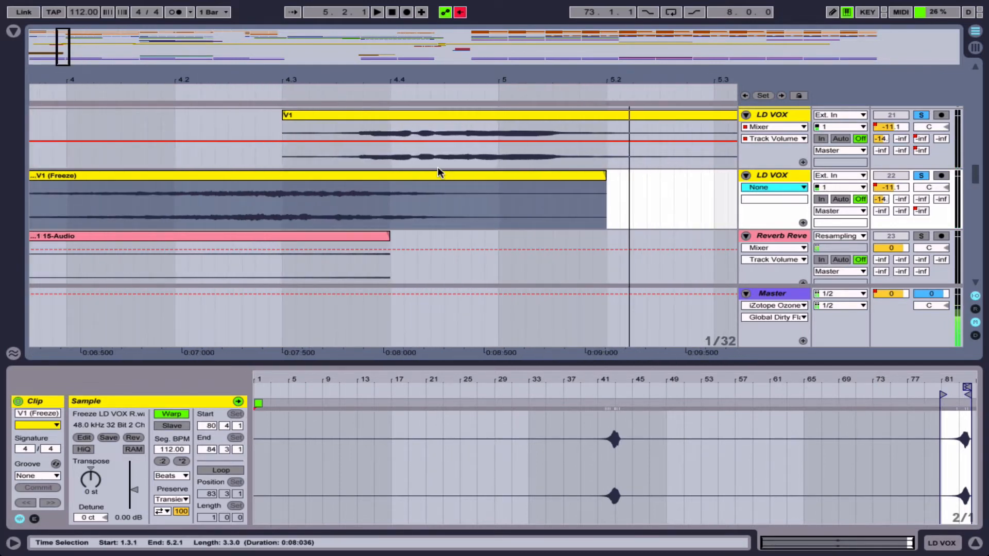
click(921, 115)
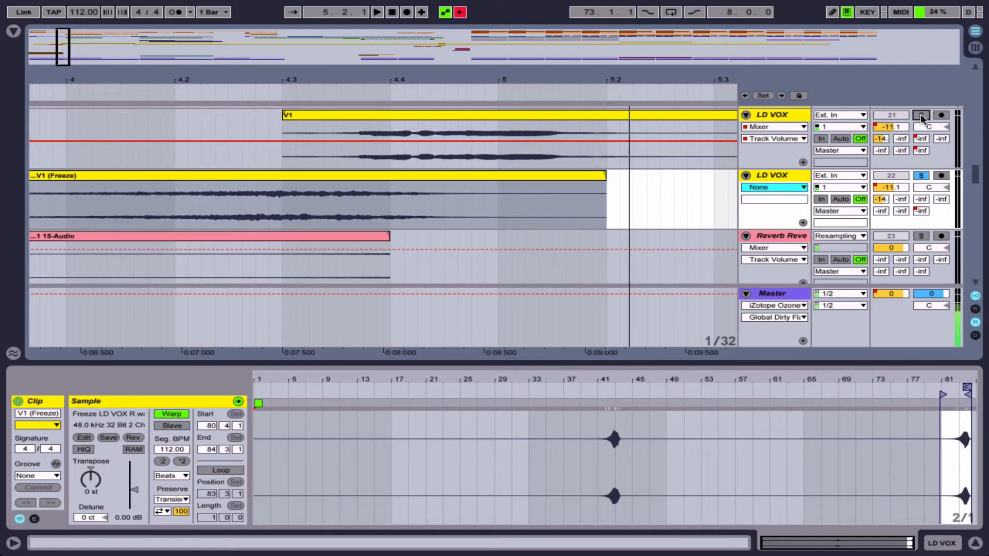
click(80, 199)
key(space)
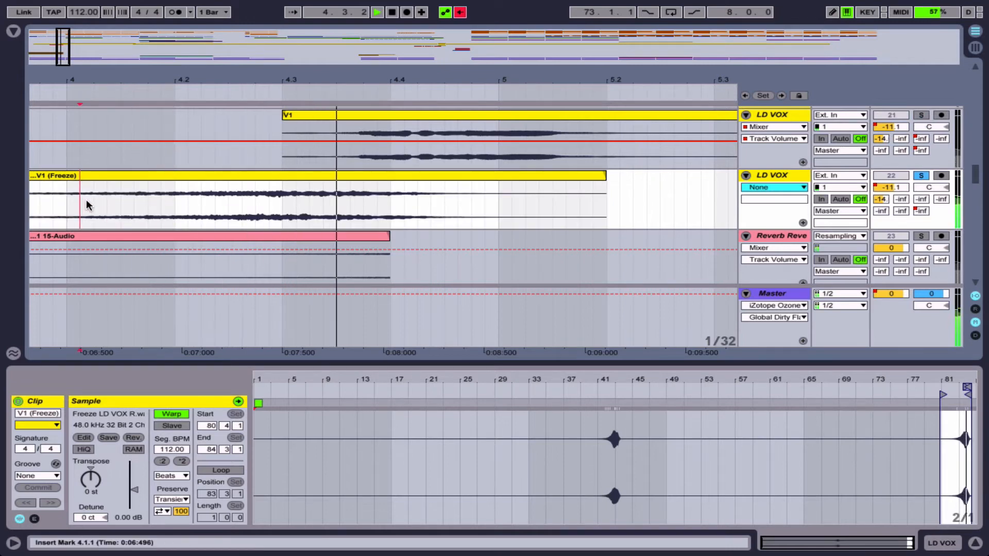
key(space)
- Shift the reversed V1 (Freeze) clip to start at 1.4.2, auditioning its placement on its own
click(195, 176)
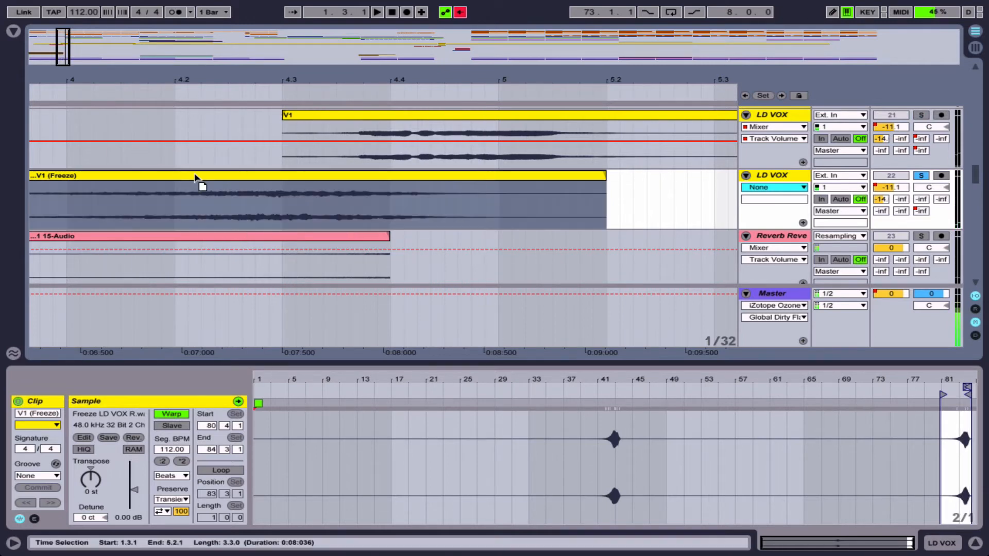
drag(195, 175, 290, 176)
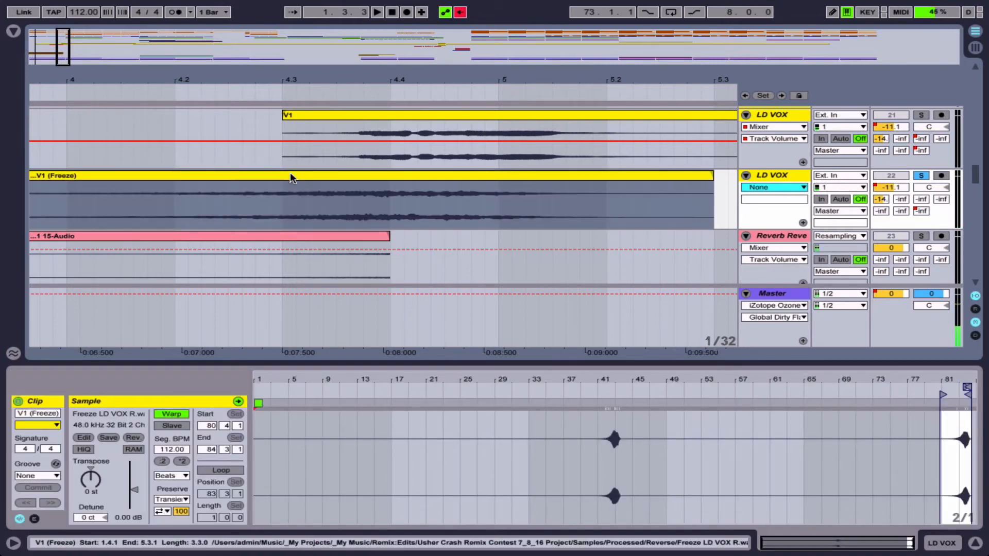
click(342, 212)
key(space)
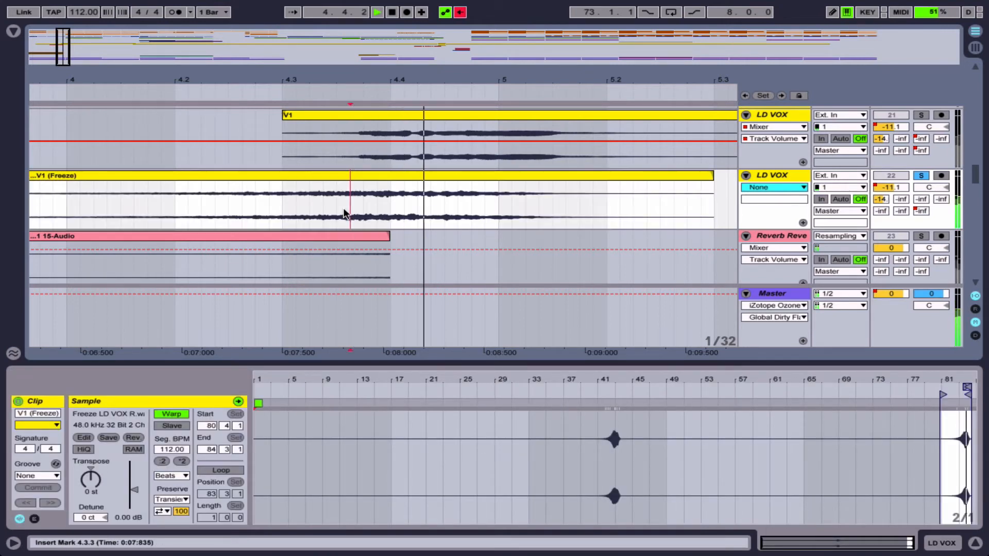
key(space)
drag(323, 174, 363, 175)
click(323, 201)
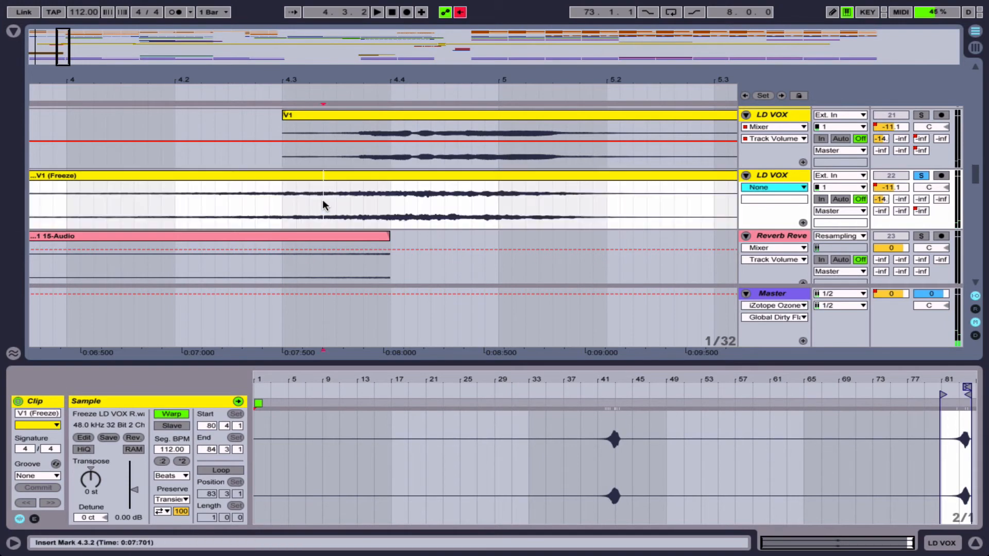
key(space)
key(space)
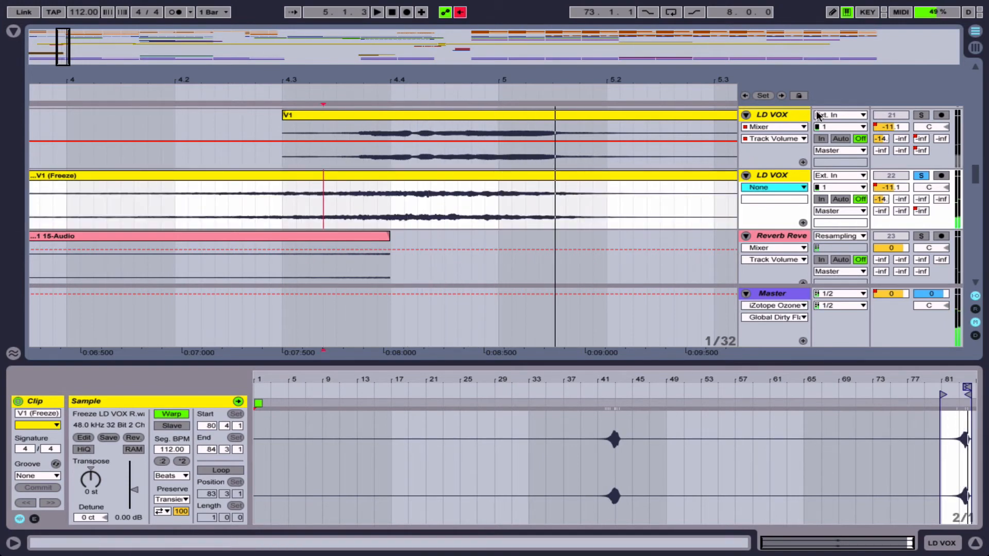
- Solo the original LD VOX track again and audition both vocals from 4.3.2 and from 4.1.2
click(917, 117)
key(space)
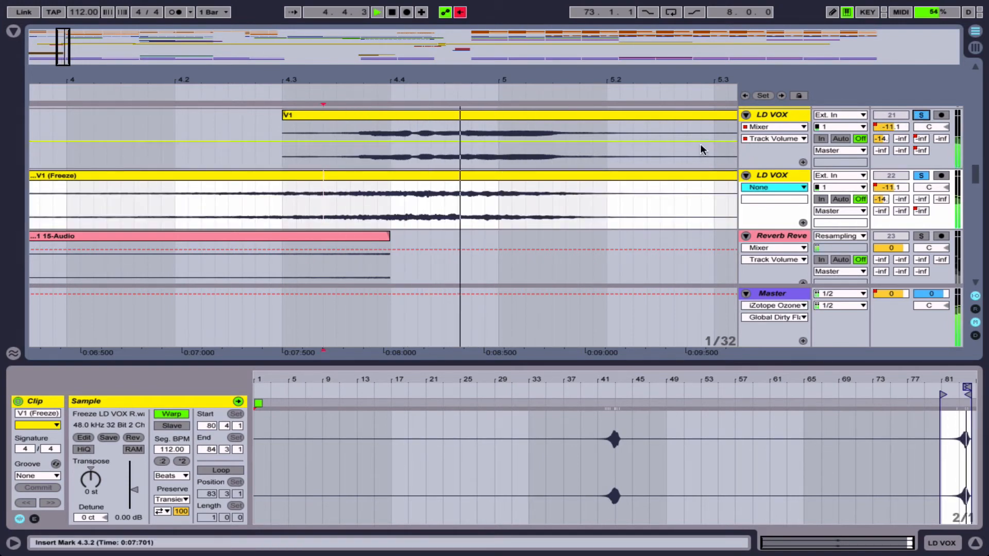
key(space)
click(90, 199)
key(space)
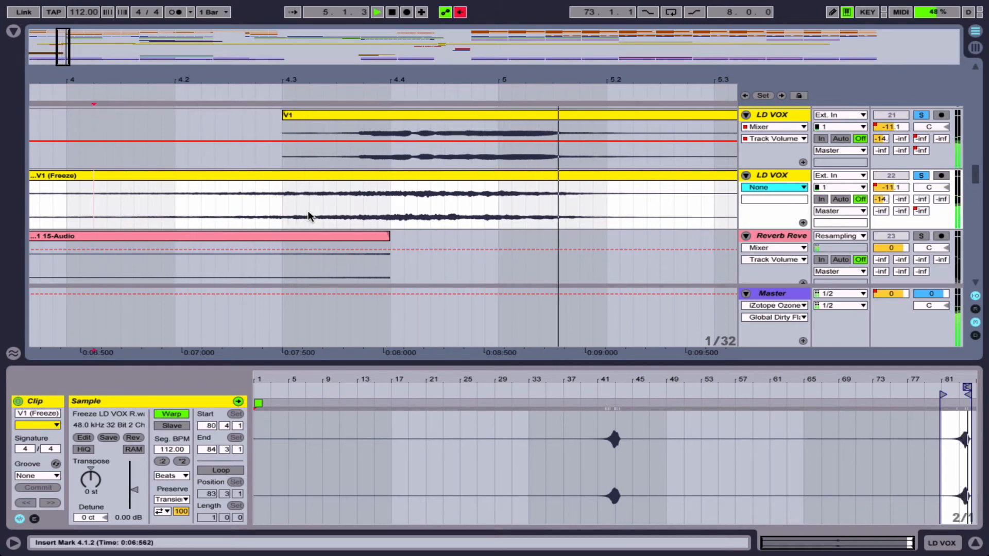
key(space)
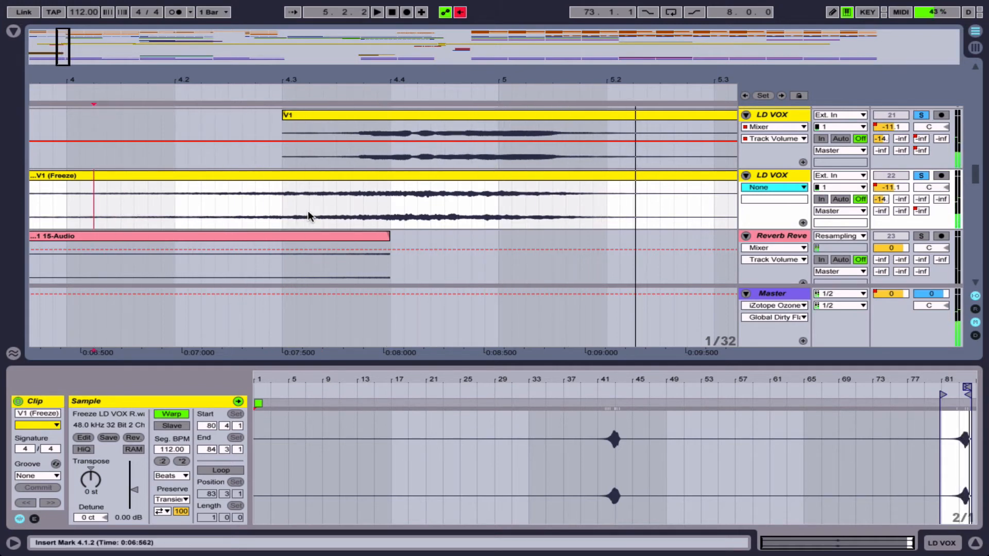
- Split the V1 (Freeze) clip at 4.4.1 and delete the part after the split
click(382, 199)
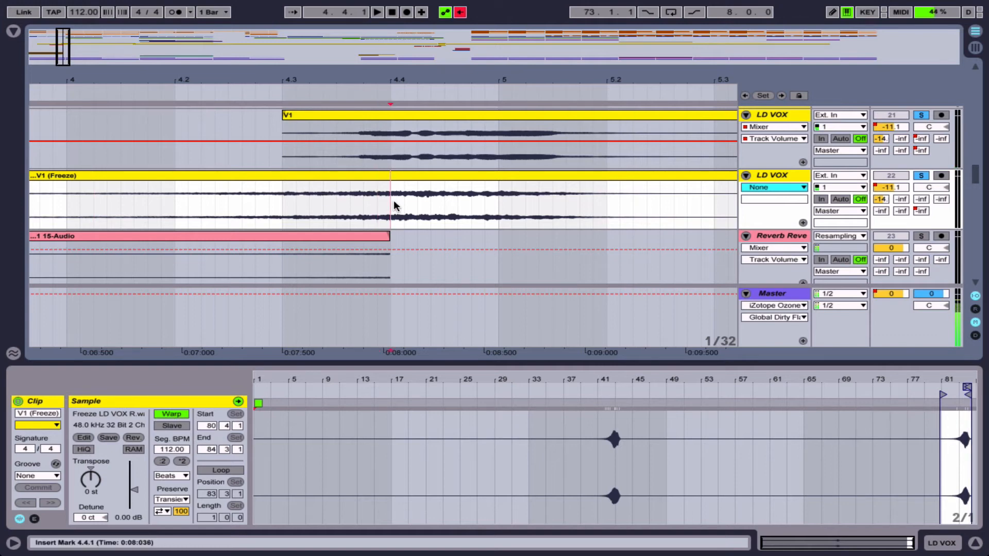
key(ctrl+e)
click(419, 175)
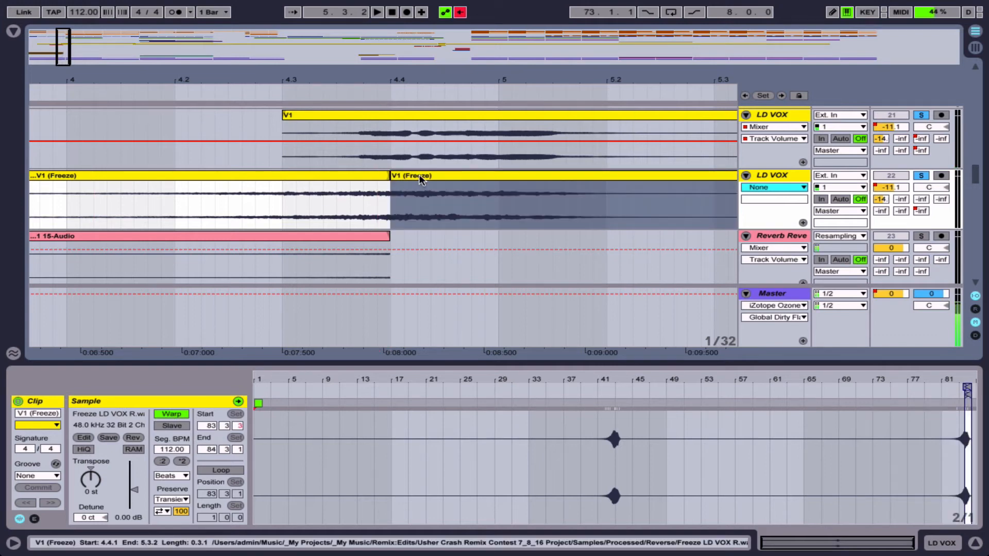
key(Delete)
- Trim the beginning of the V1 (Freeze) clip to 3.1.1 and audition it leading into the original vocal
key(minus)
key(minus)
key(minus)
click(197, 175)
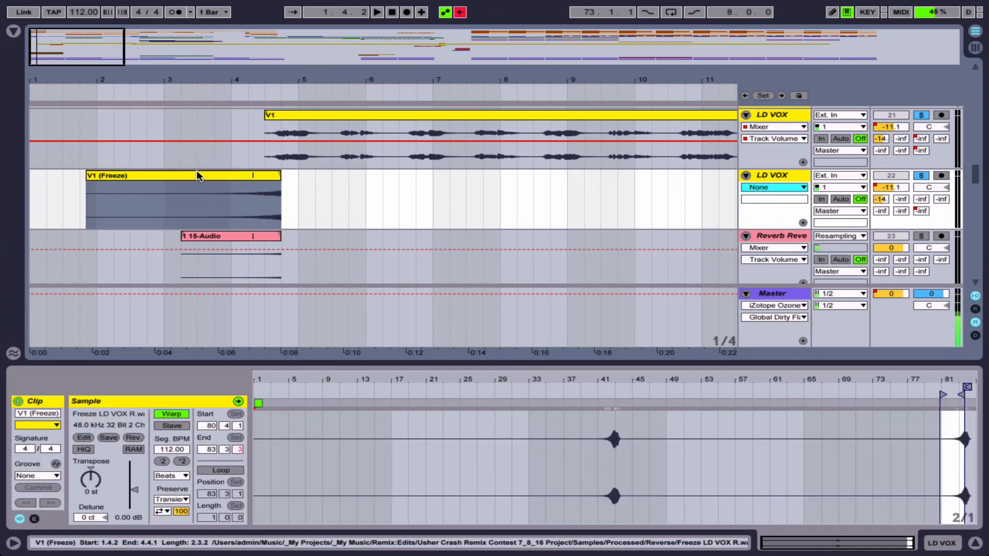
drag(86, 175, 167, 177)
key(space)
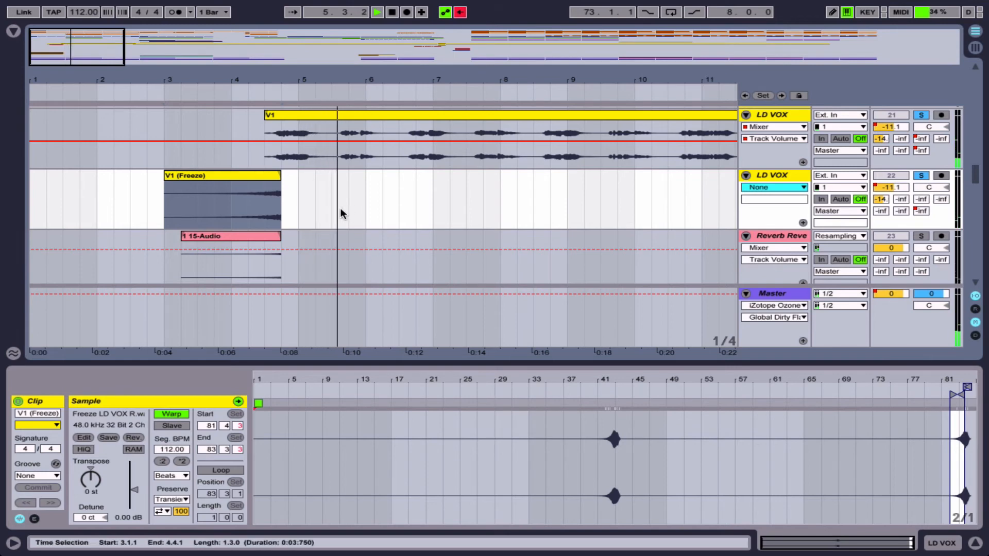
key(space)
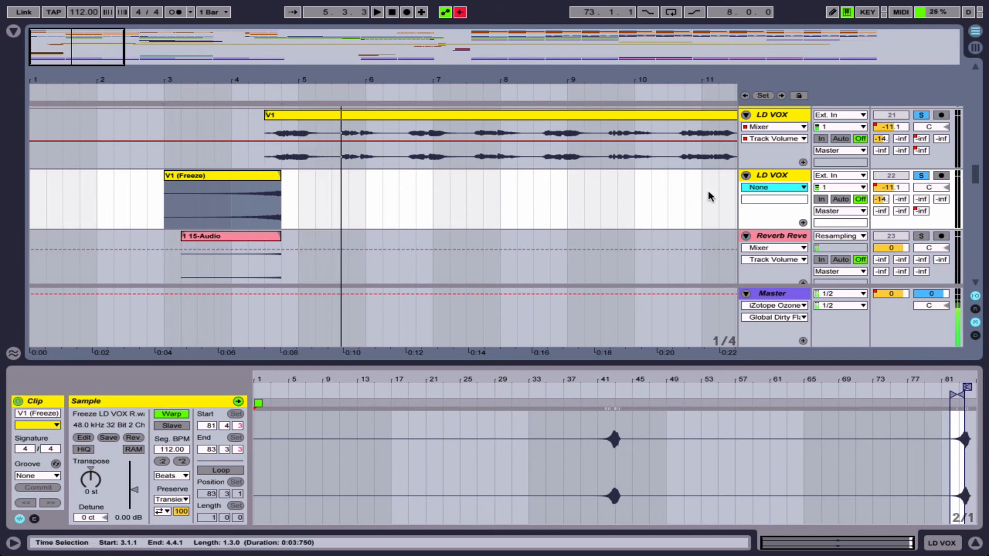
- Insert a new audio track below the duplicated LD VOX track and select 5.1.1 to 6.4.1 on it
click(779, 178)
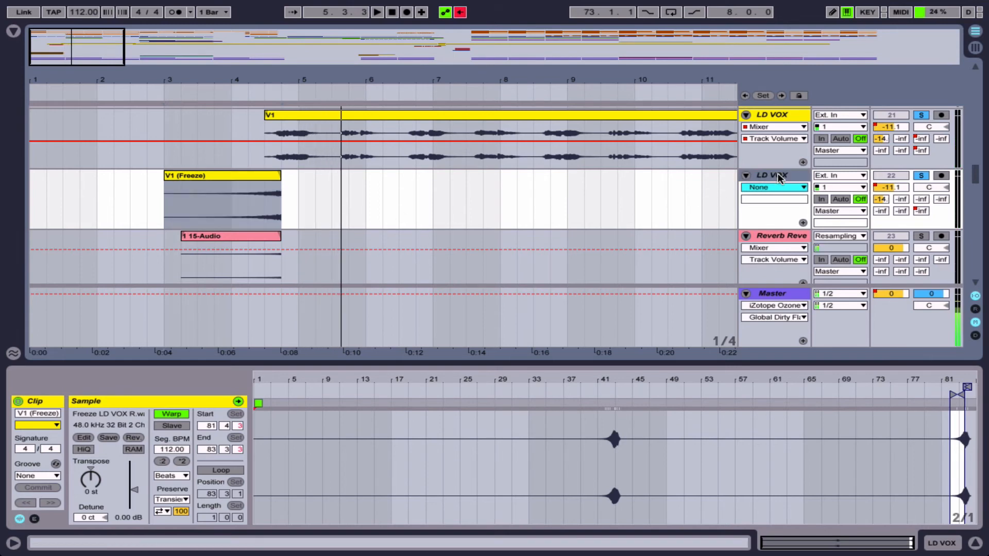
key(ctrl+t)
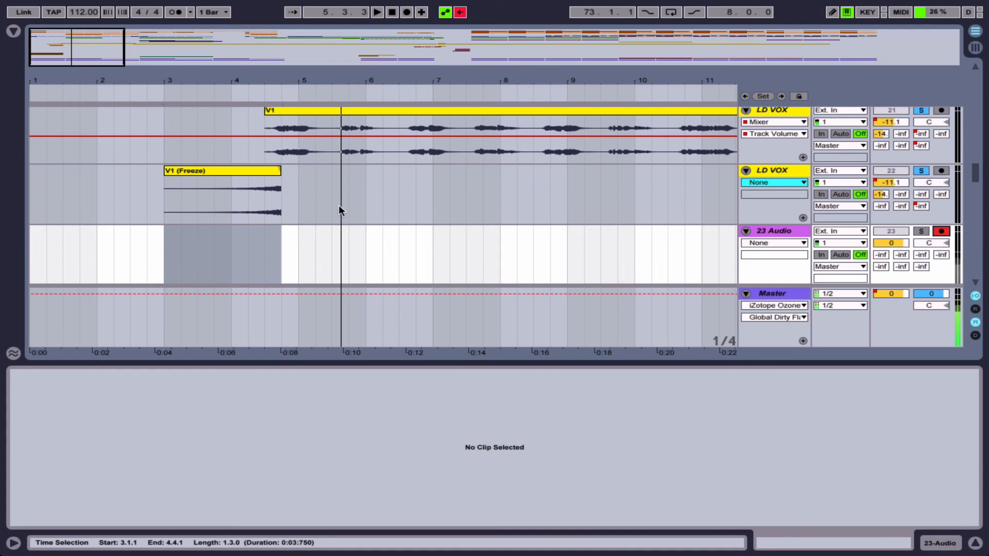
click(332, 253)
drag(305, 252, 418, 252)
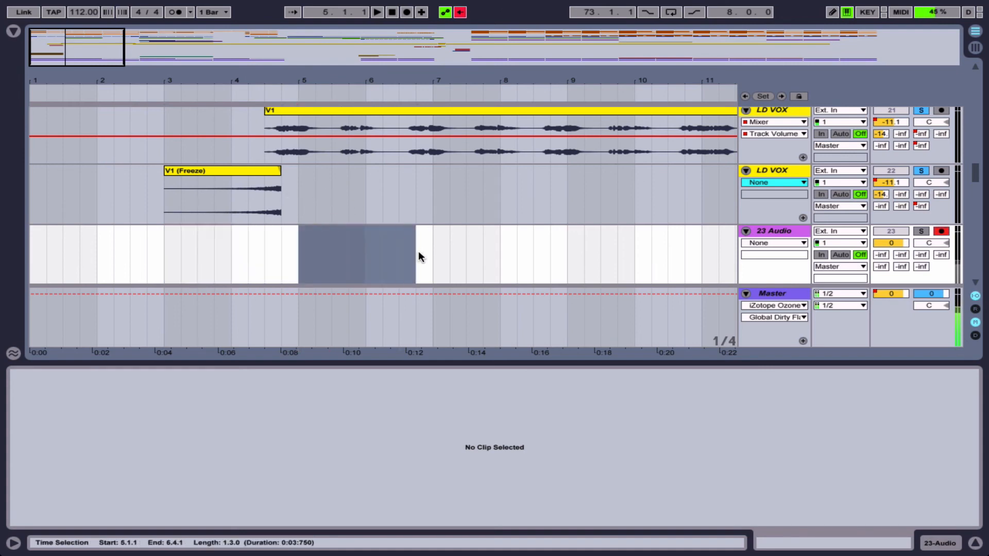
- Unsolo both LD VOX tracks and audition the reversed lead-in from 3.1.1 in the full mix
click(298, 173)
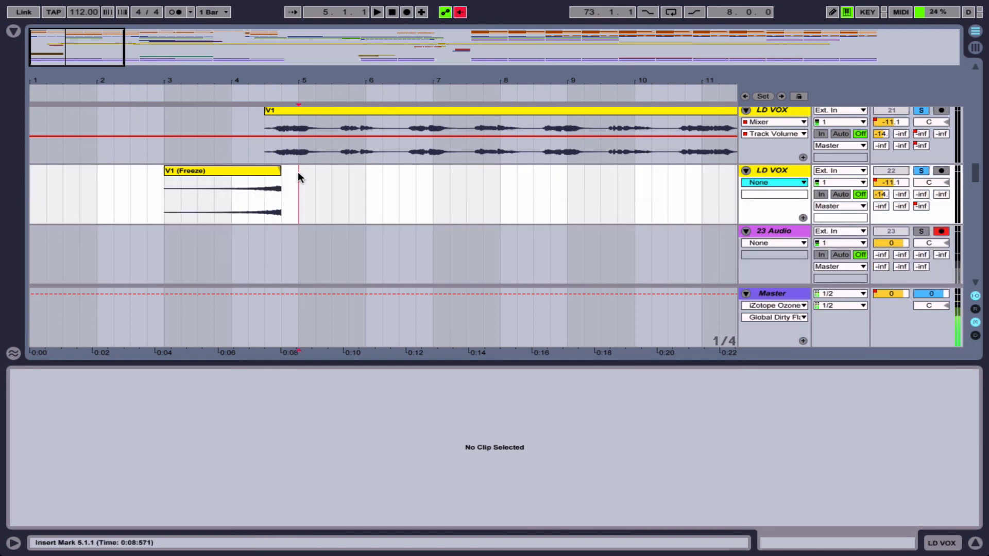
click(164, 141)
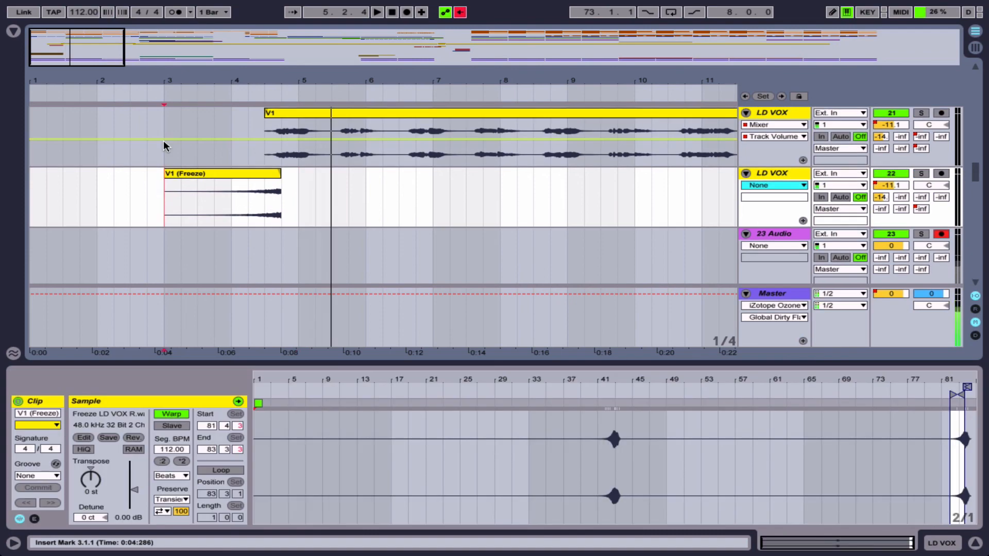